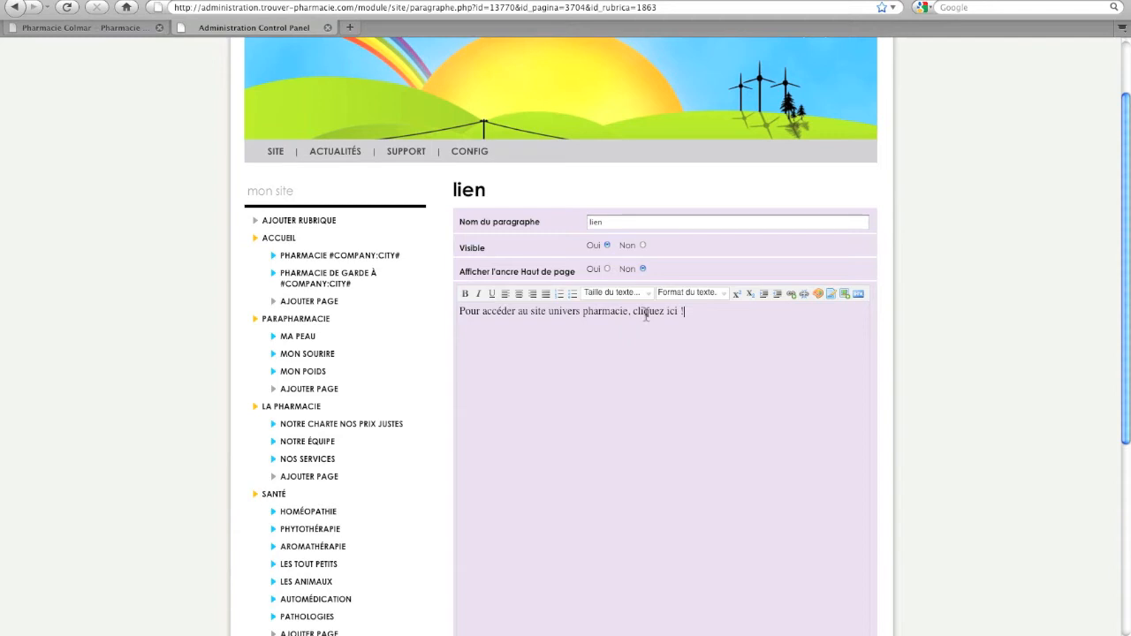
{"action": "left_click_drag", "start_coordinate": [633, 314], "coordinate": [679, 311]}
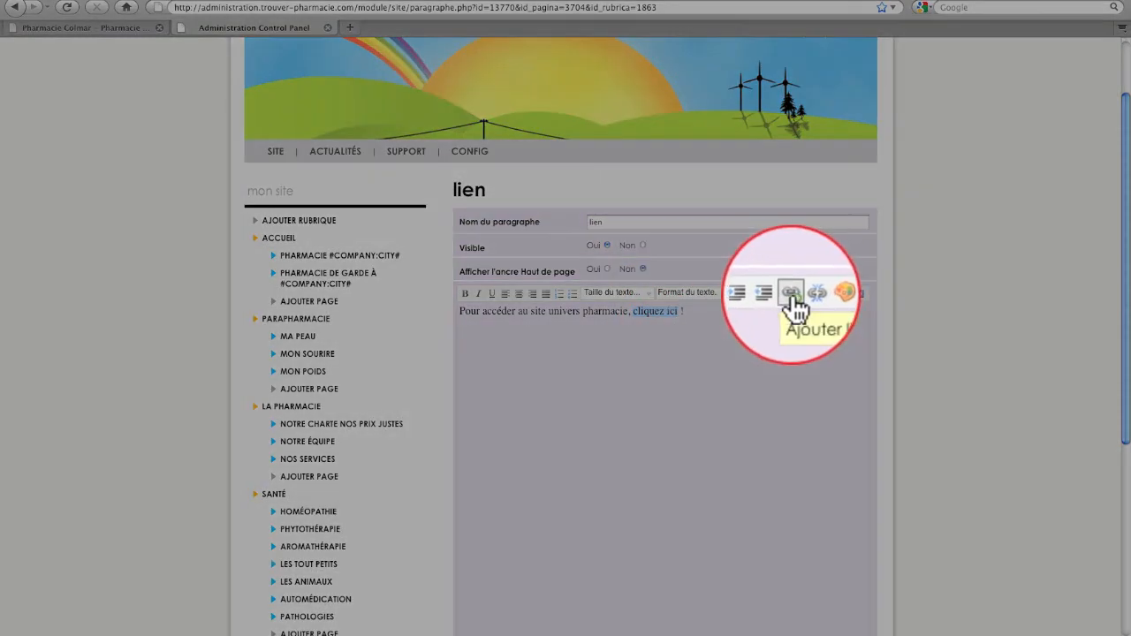
{"action": "left_click", "coordinate": [791, 294]}
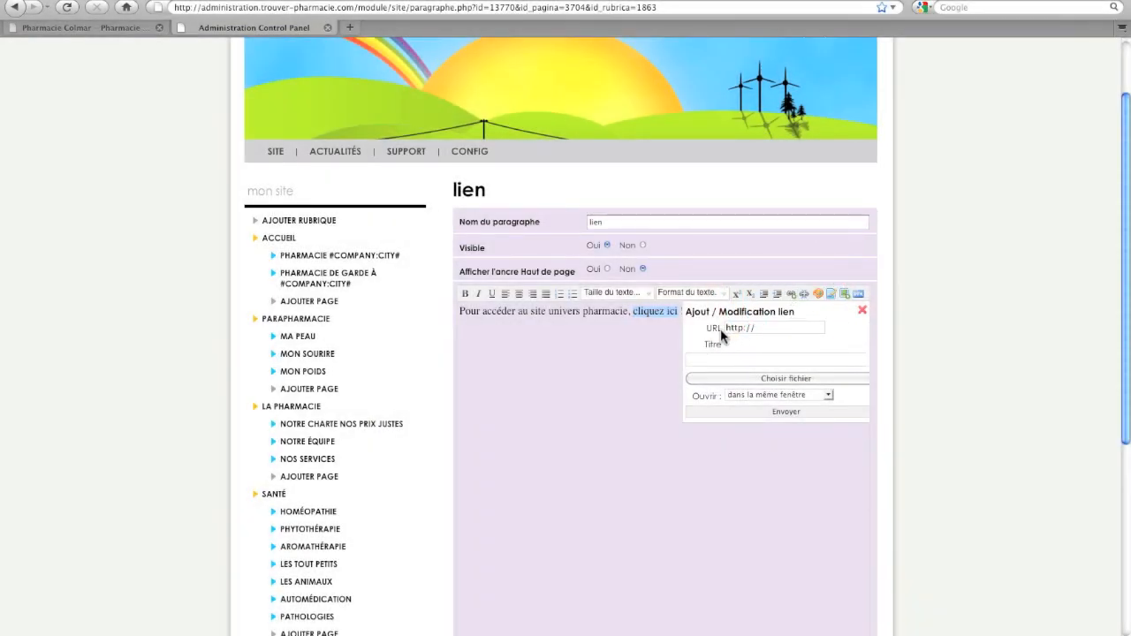
{"action": "left_click", "coordinate": [776, 327]}
{"action": "type", "text": "www.u"}
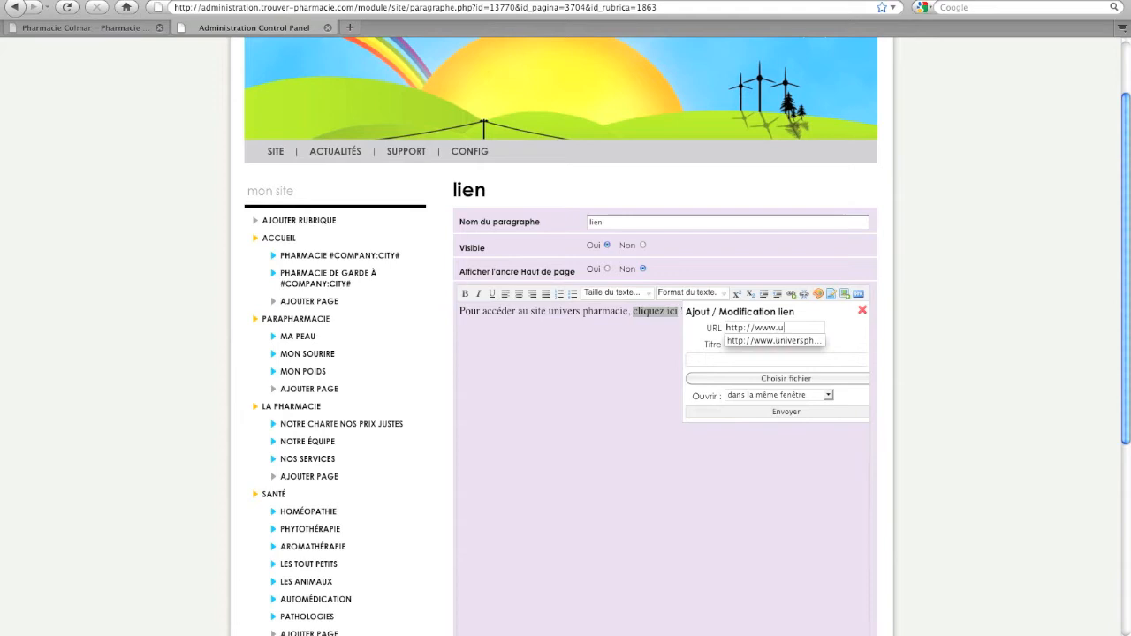
{"action": "type", "text": "n"}
{"action": "key", "text": "Down"}
{"action": "key", "text": "Return"}
{"action": "left_click_drag", "start_coordinate": [776, 329], "coordinate": [838, 325]}
{"action": "left_click", "coordinate": [839, 325]}
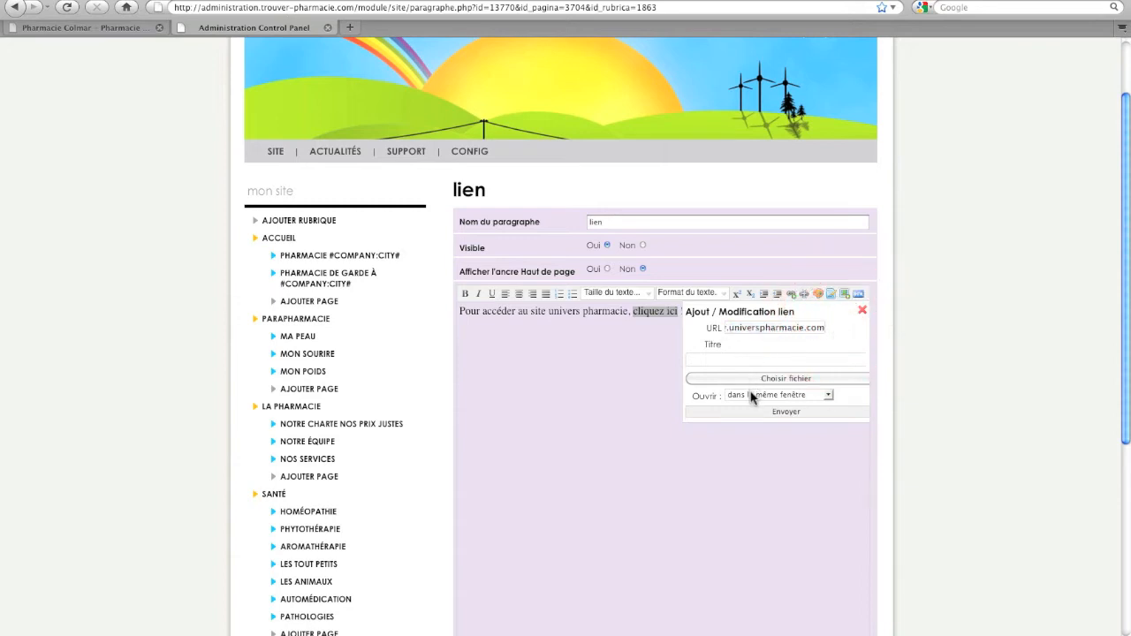
Set the link to open "dans une nouvelle fenêtre" and save the paragraph.
{"action": "left_click", "coordinate": [799, 399]}
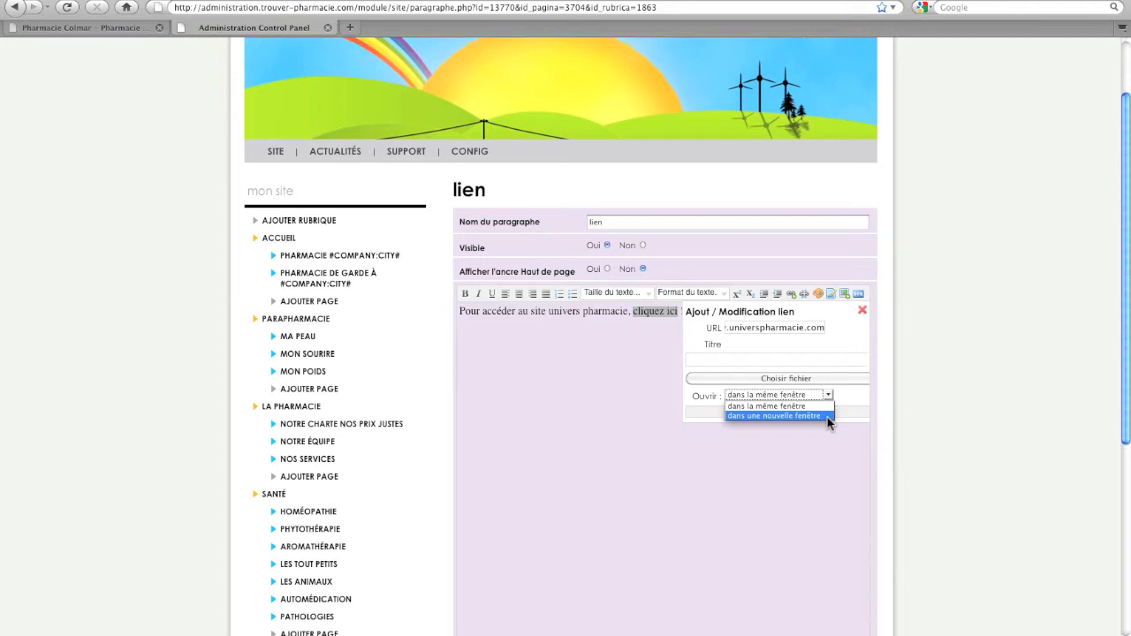
{"action": "left_click", "coordinate": [828, 417]}
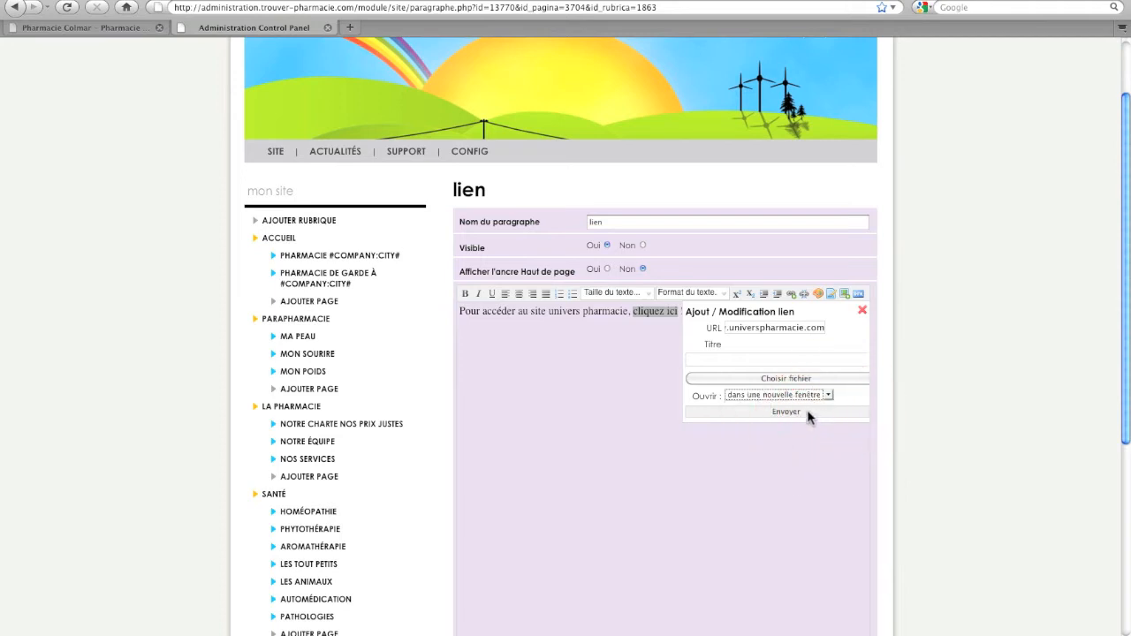
{"action": "left_click", "coordinate": [807, 413]}
{"action": "left_click", "coordinate": [697, 339]}
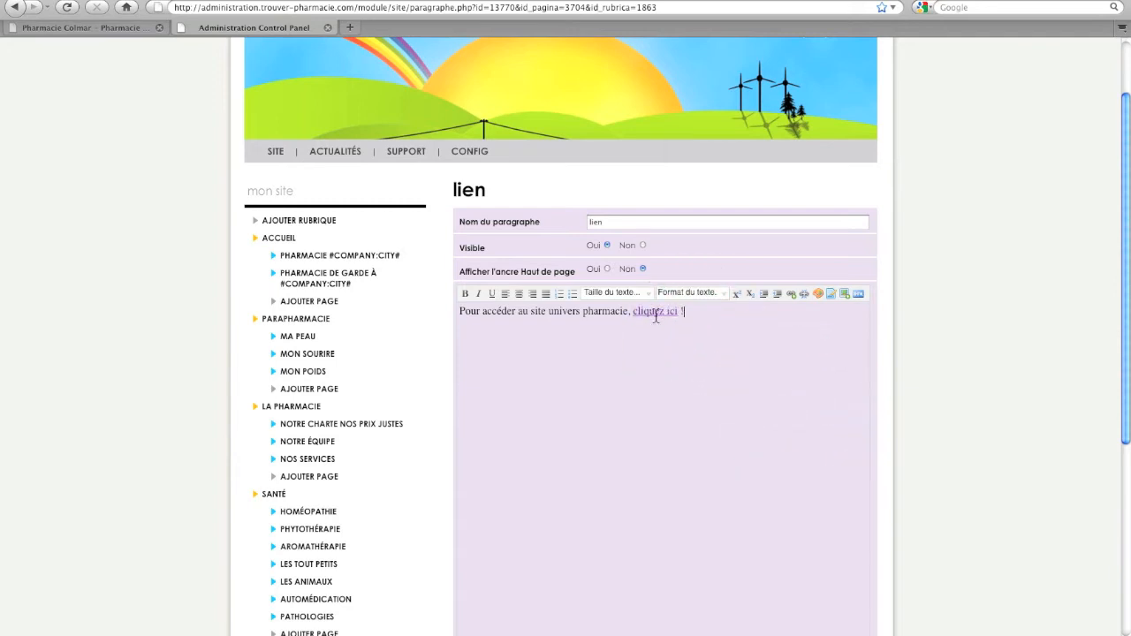
{"action": "scroll", "coordinate": [469, 425], "scroll_direction": "down", "scroll_amount": 3}
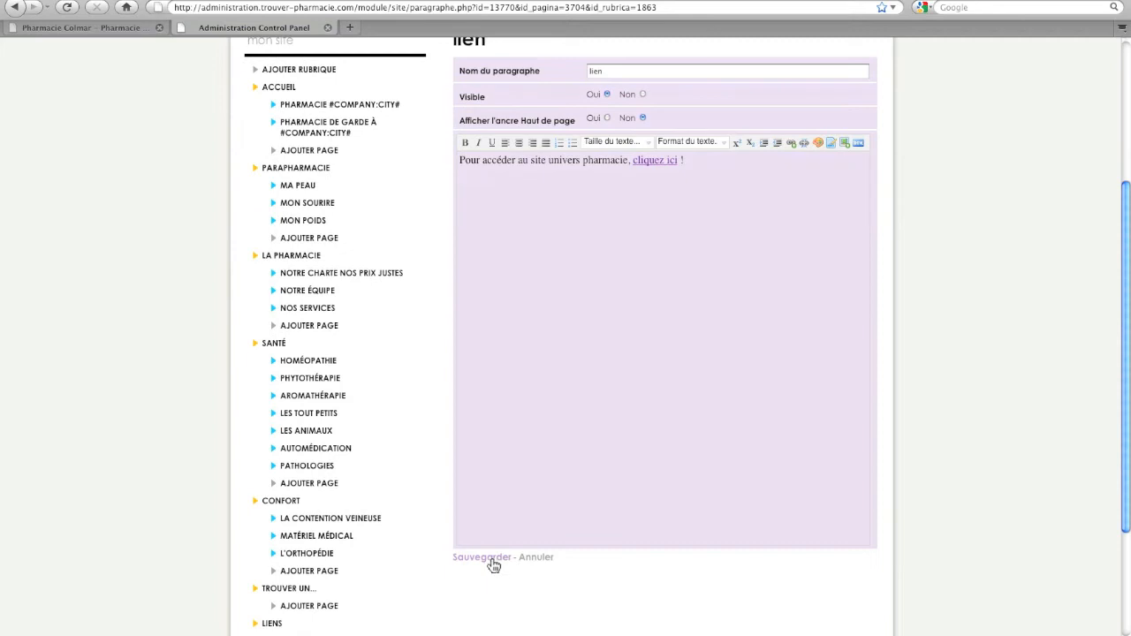
{"action": "left_click", "coordinate": [484, 558]}
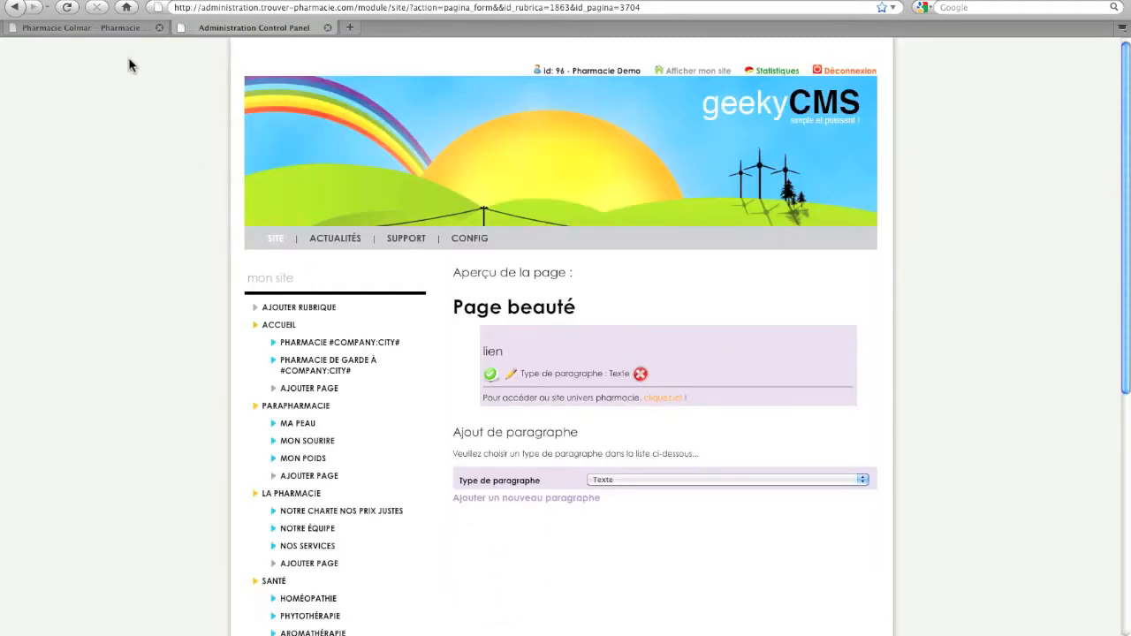
Test the "cliquez ici" link on the public site's Beauté page and close the site it opens.
{"action": "left_click", "coordinate": [107, 30]}
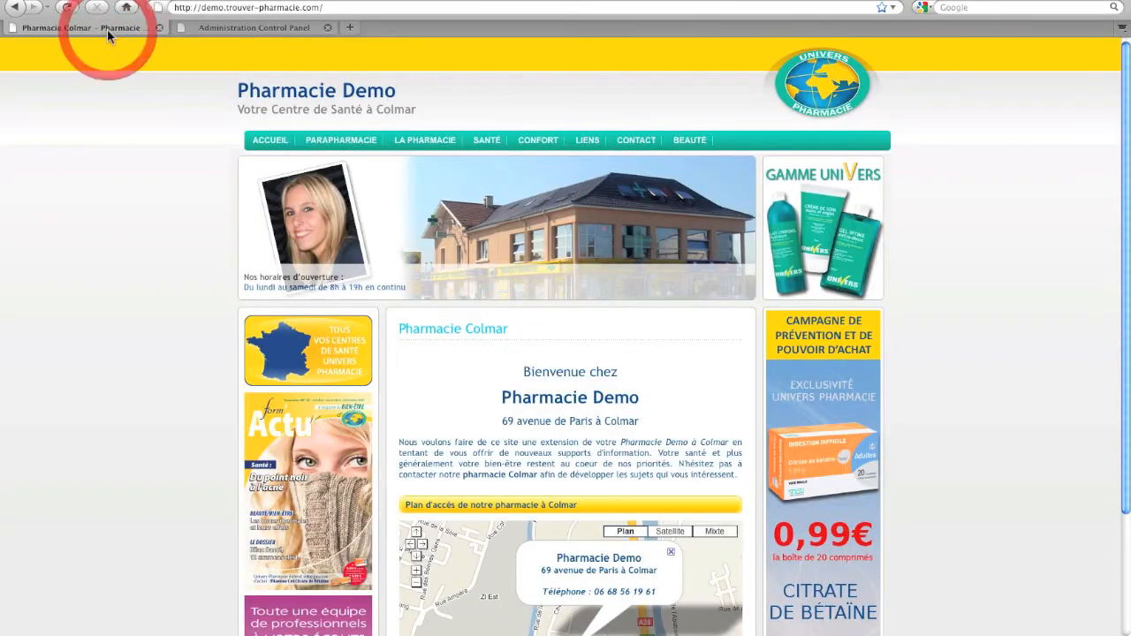
{"action": "left_click", "coordinate": [701, 144]}
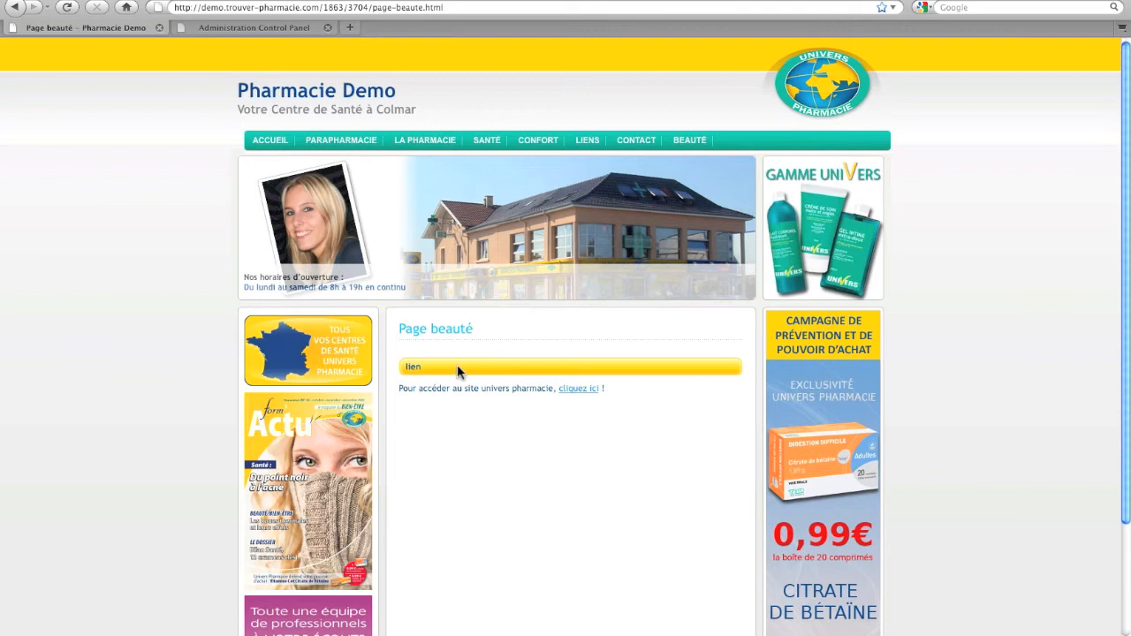
{"action": "scroll", "coordinate": [511, 447], "scroll_direction": "down", "scroll_amount": 2}
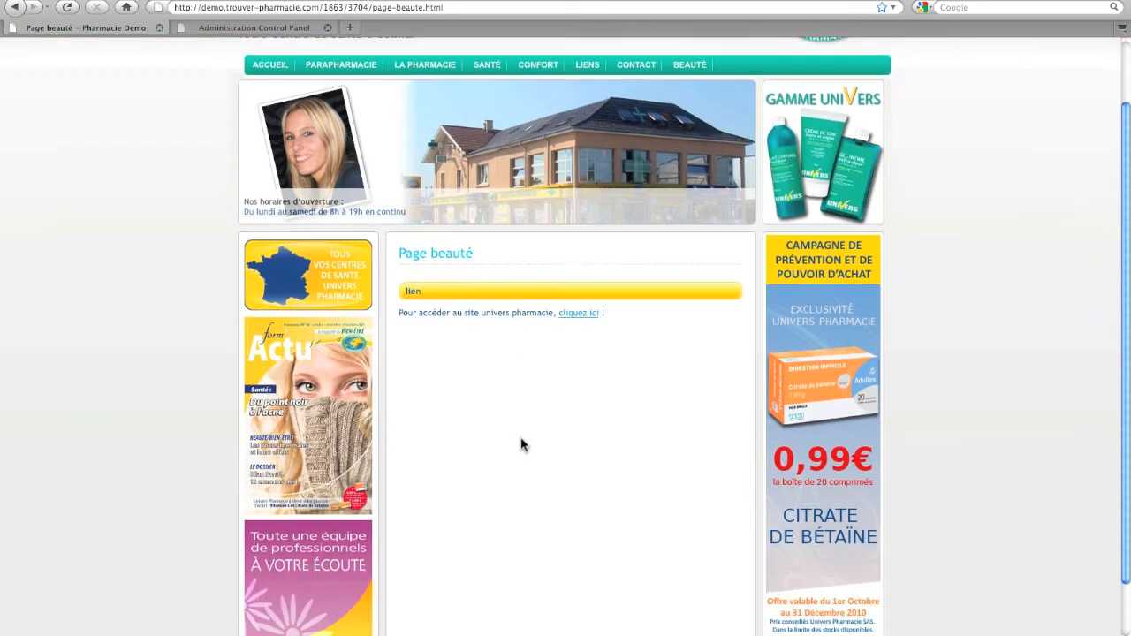
{"action": "left_click", "coordinate": [589, 315]}
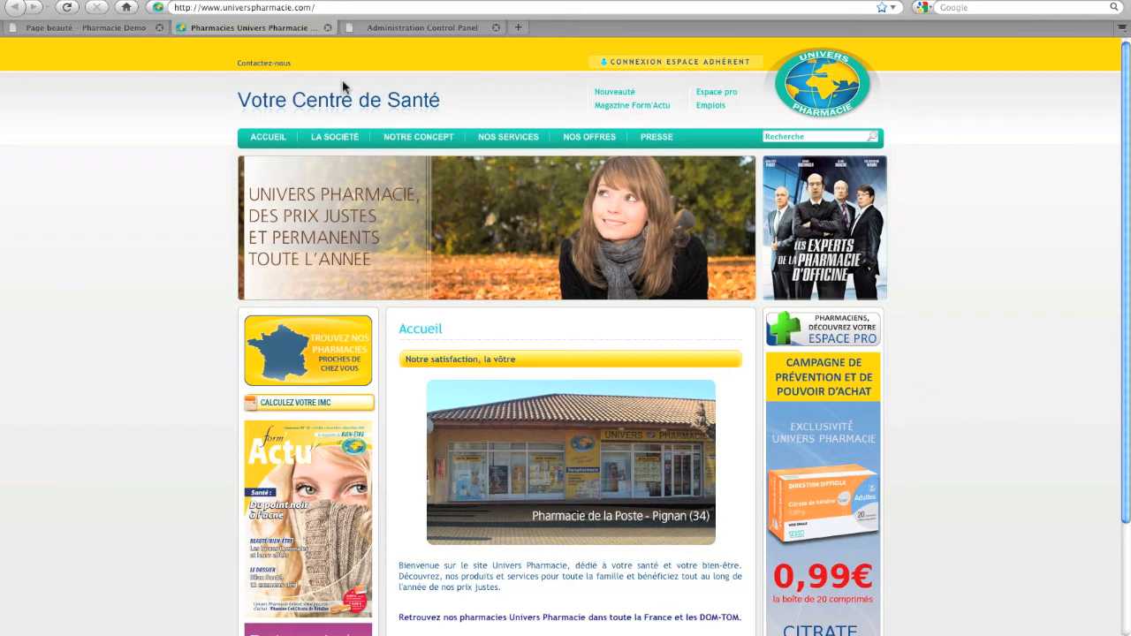
{"action": "left_click", "coordinate": [327, 27]}
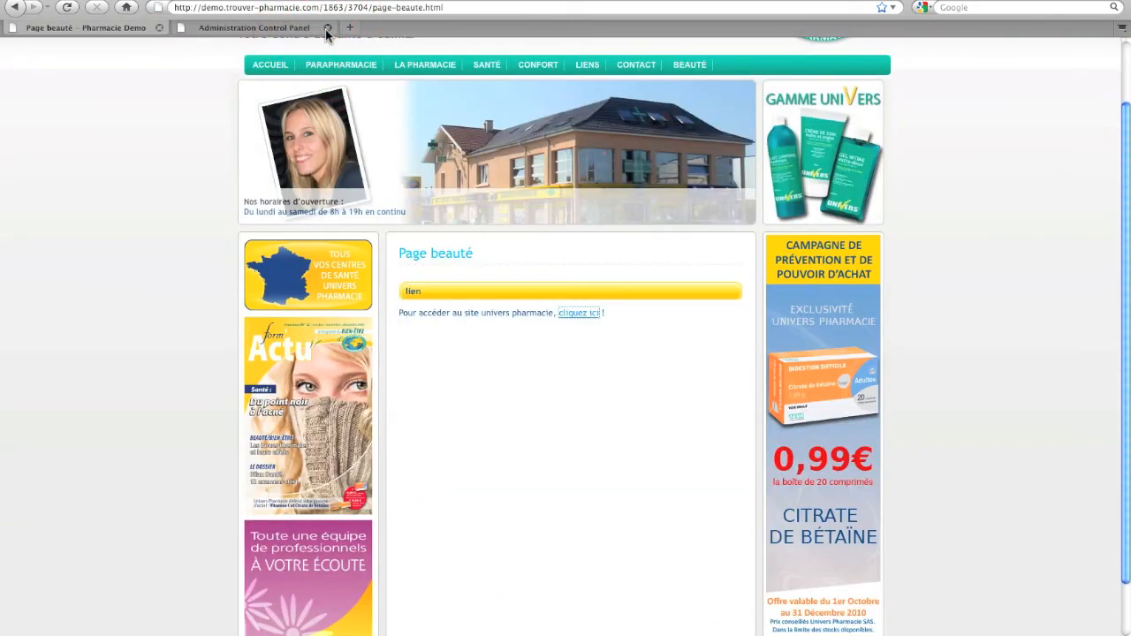
Reopen the "lien" paragraph in the administration panel for editing and add the line "Télécharger le fichier" below the existing sentence.
{"action": "left_click", "coordinate": [266, 29]}
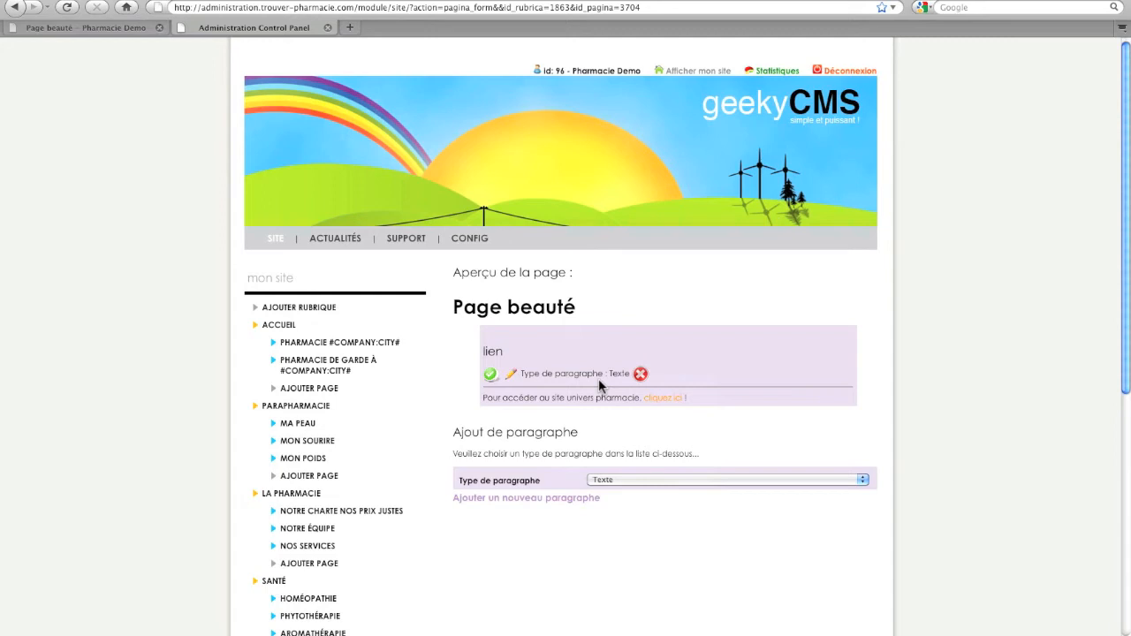
{"action": "left_click", "coordinate": [510, 374]}
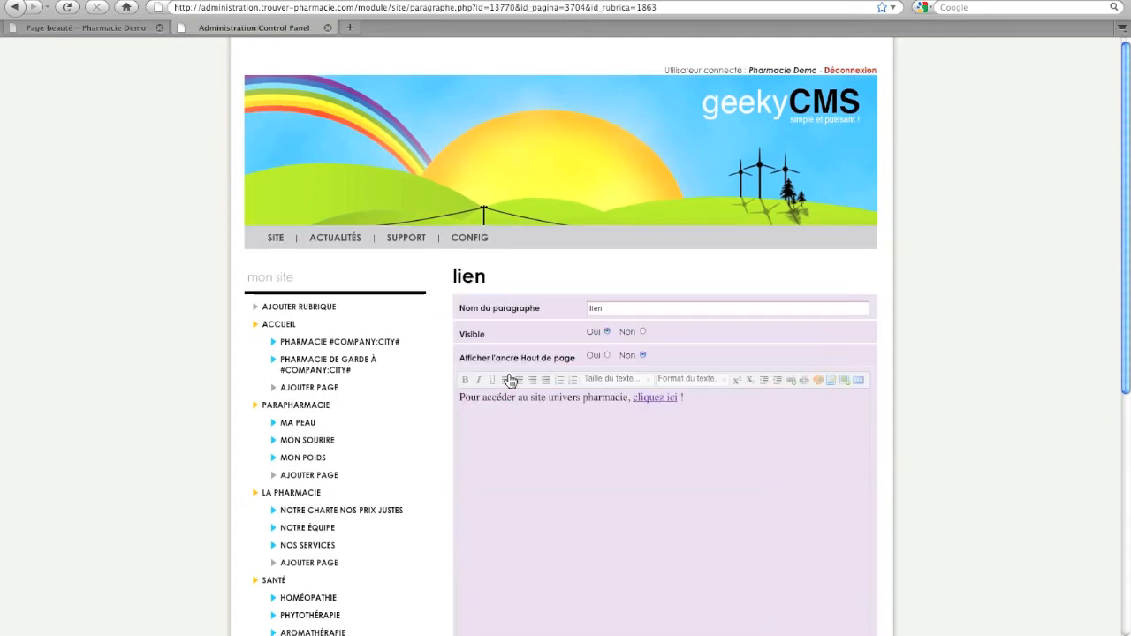
{"action": "left_click", "coordinate": [696, 407]}
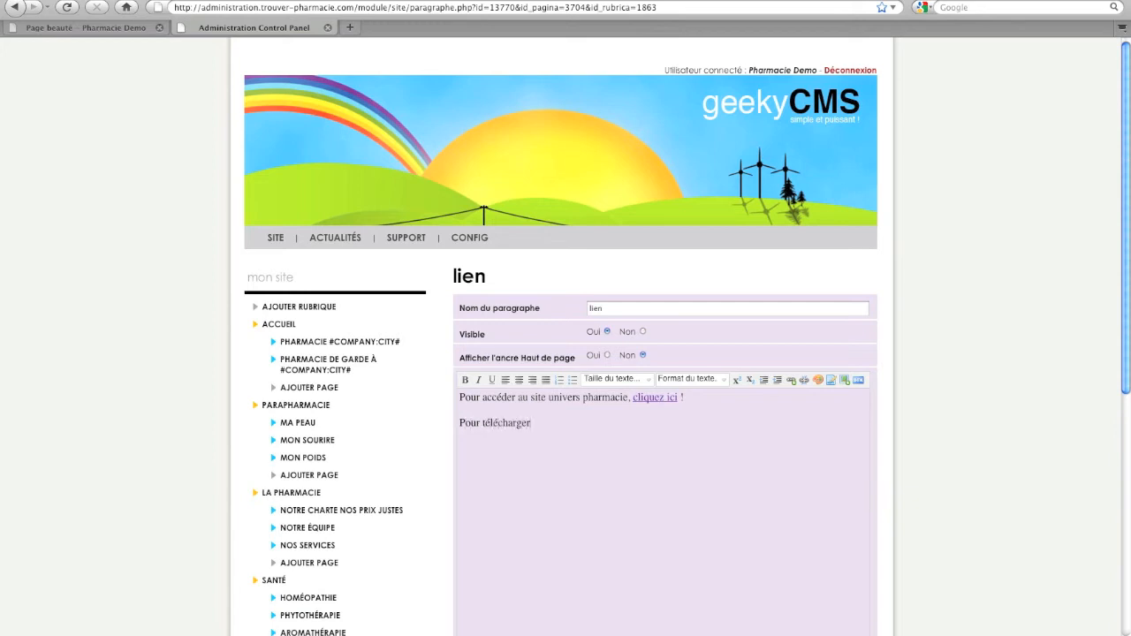
{"action": "key", "text": "ctrl+a"}
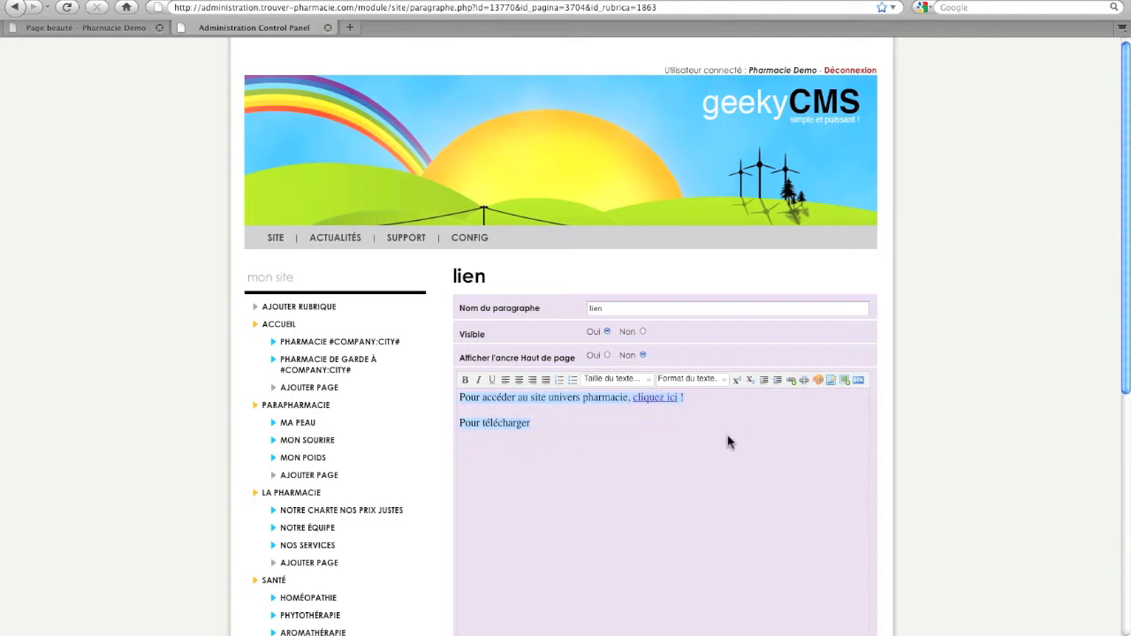
{"action": "triple_click", "coordinate": [513, 429]}
{"action": "type", "text": "Té"}
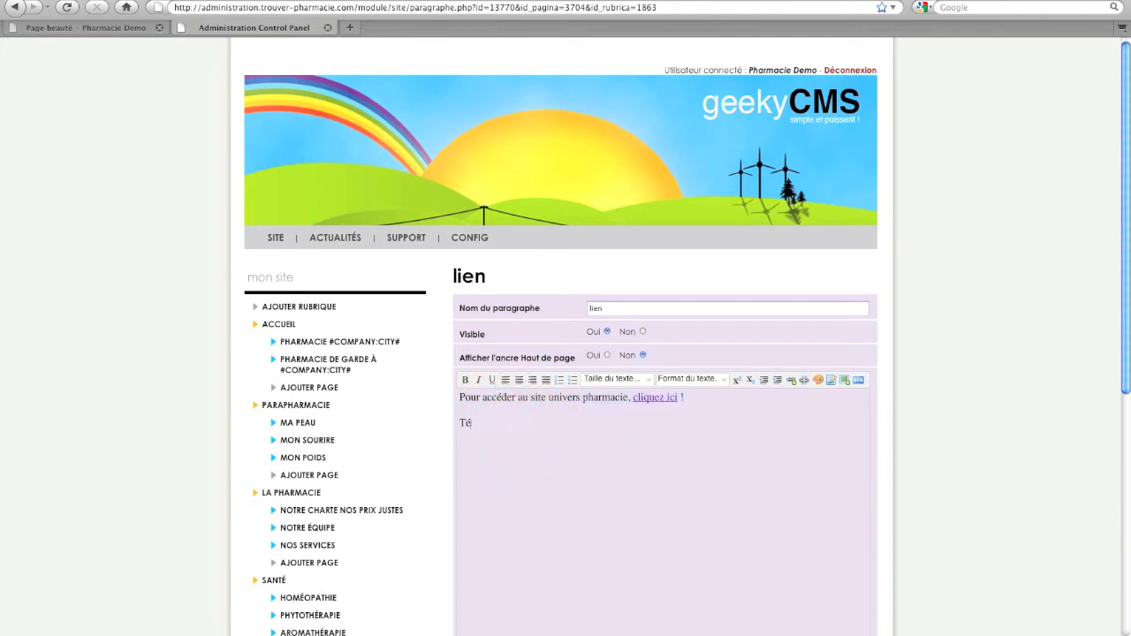
{"action": "type", "text": "lécha"}
Start a link on "Télécharger le fichier" and upload _Fichier.pdf from the Bureau folder into the document manager's Images folder.
{"action": "left_click_drag", "start_coordinate": [552, 425], "coordinate": [466, 426]}
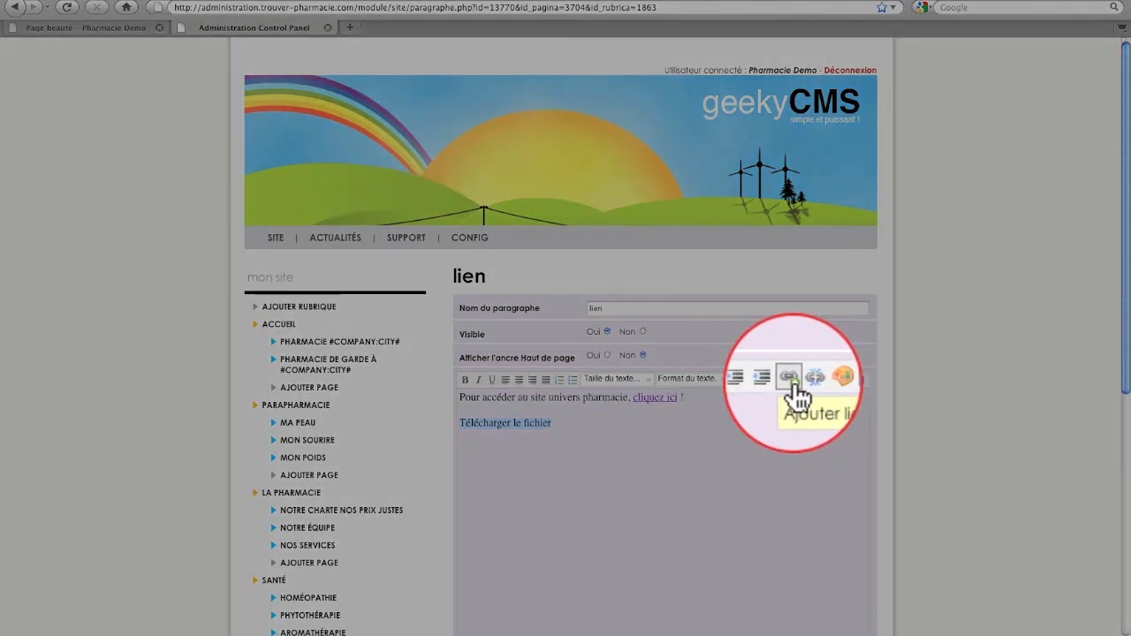
{"action": "left_click", "coordinate": [791, 380]}
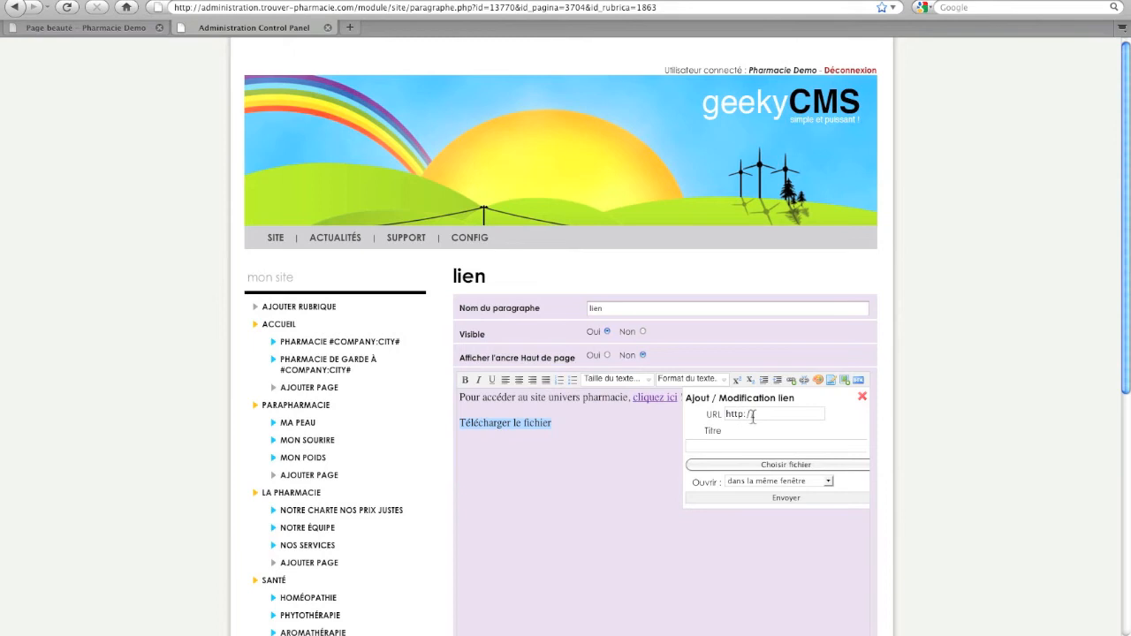
{"action": "left_click", "coordinate": [810, 465]}
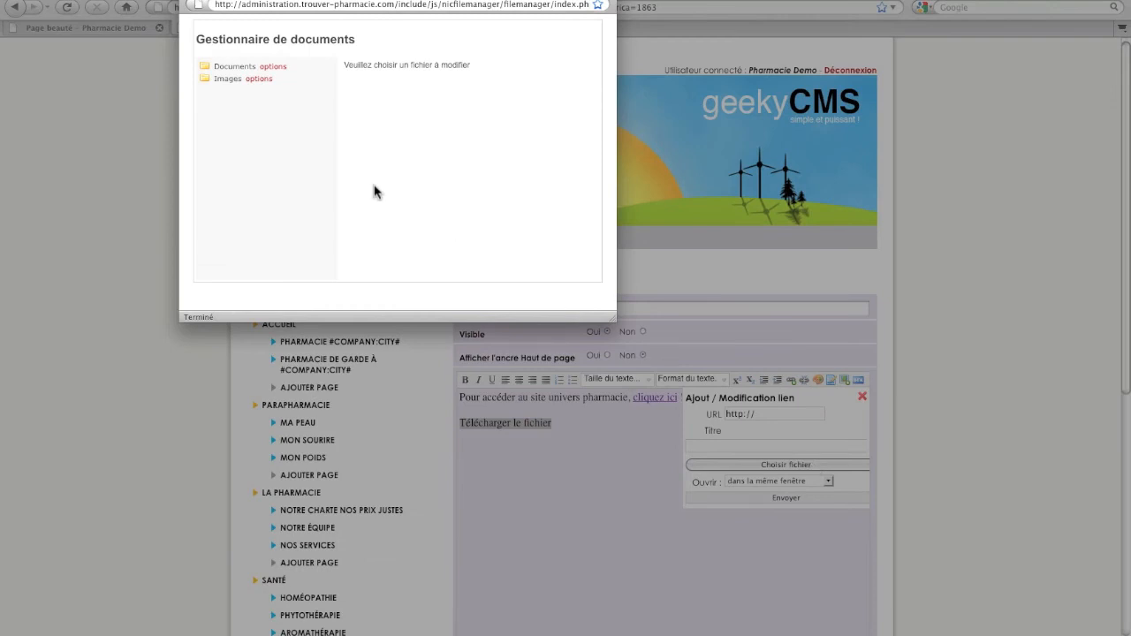
{"action": "left_click", "coordinate": [264, 79]}
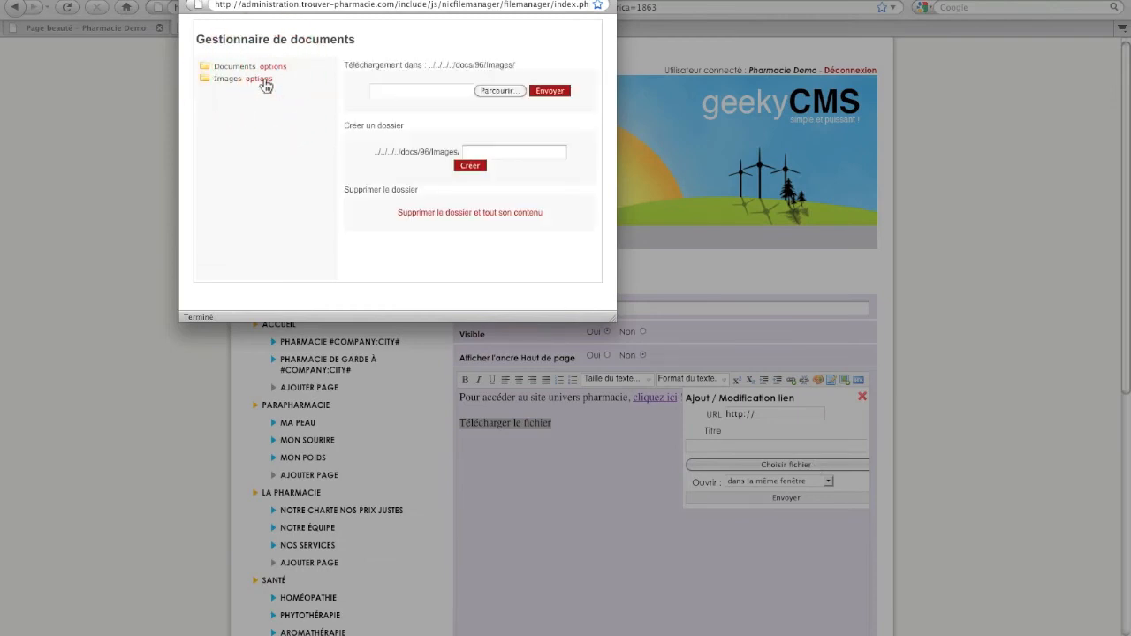
{"action": "left_click", "coordinate": [493, 91]}
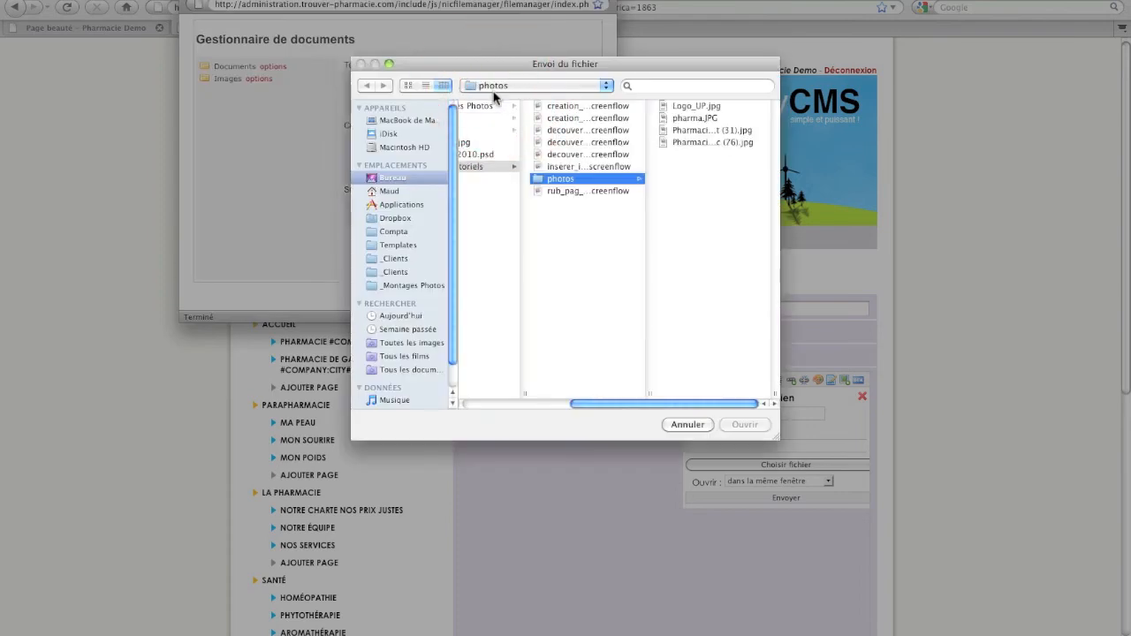
{"action": "left_click", "coordinate": [390, 178]}
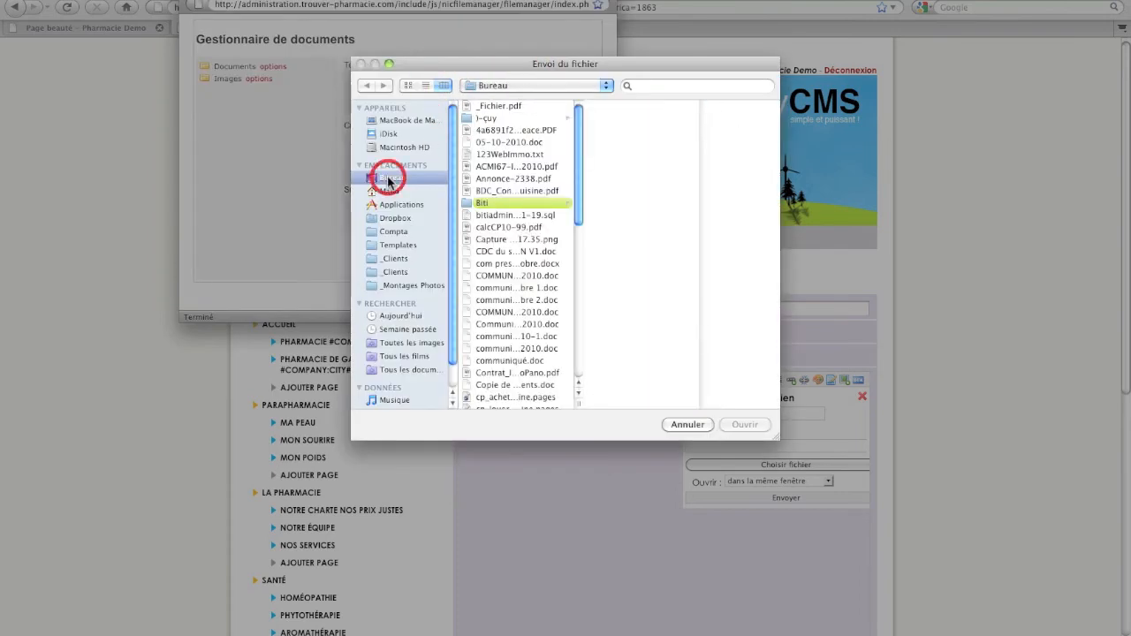
{"action": "left_click", "coordinate": [497, 106]}
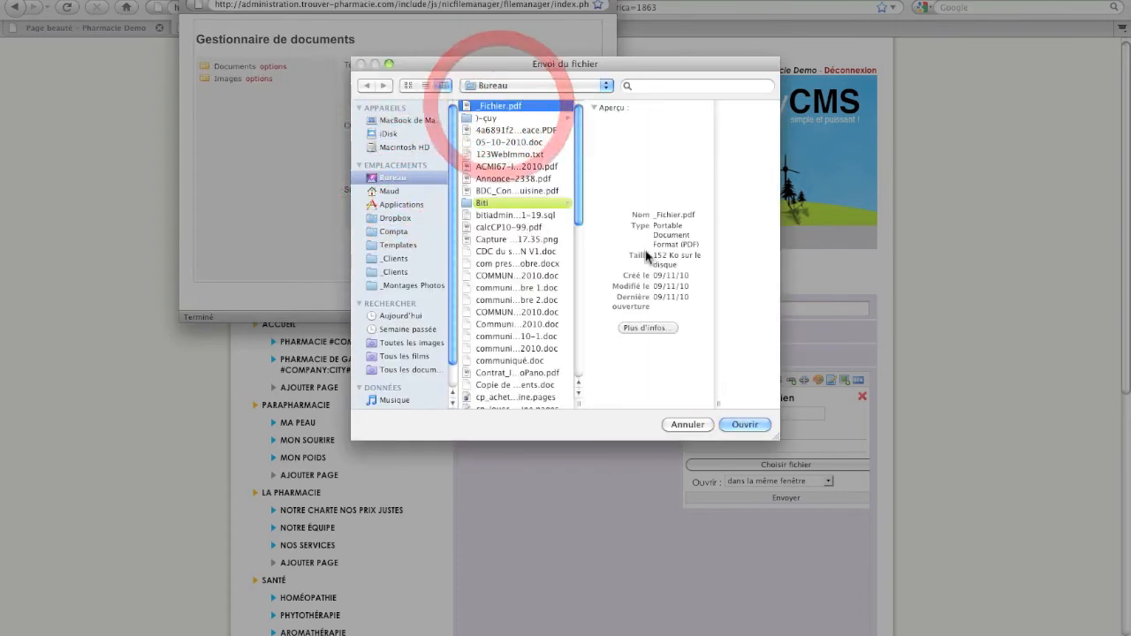
{"action": "left_click", "coordinate": [744, 425]}
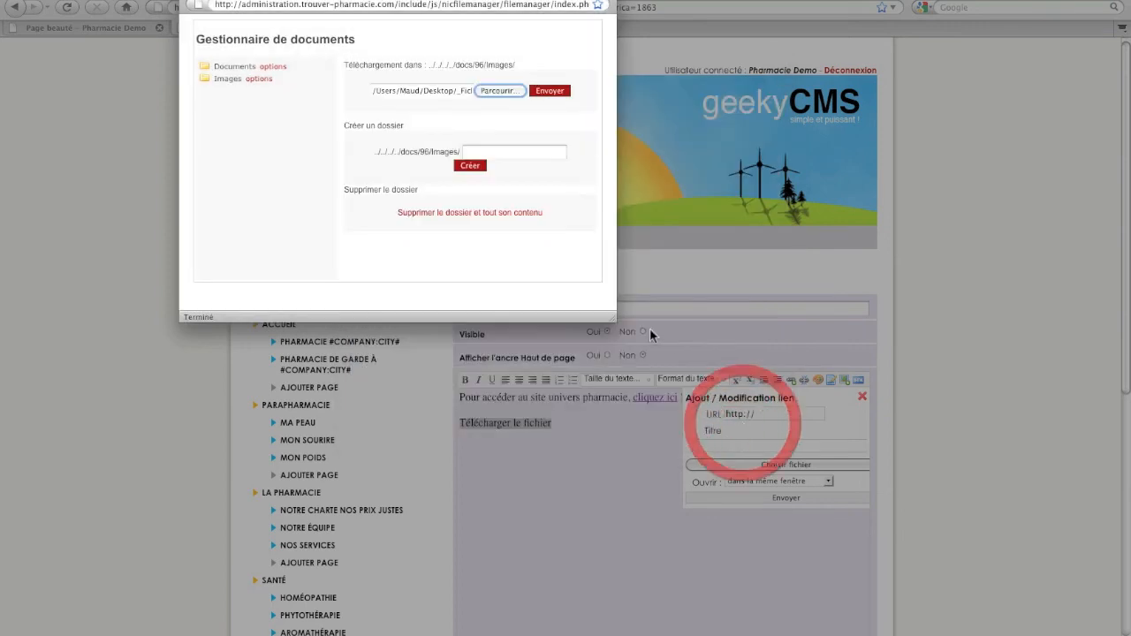
{"action": "left_click", "coordinate": [548, 92]}
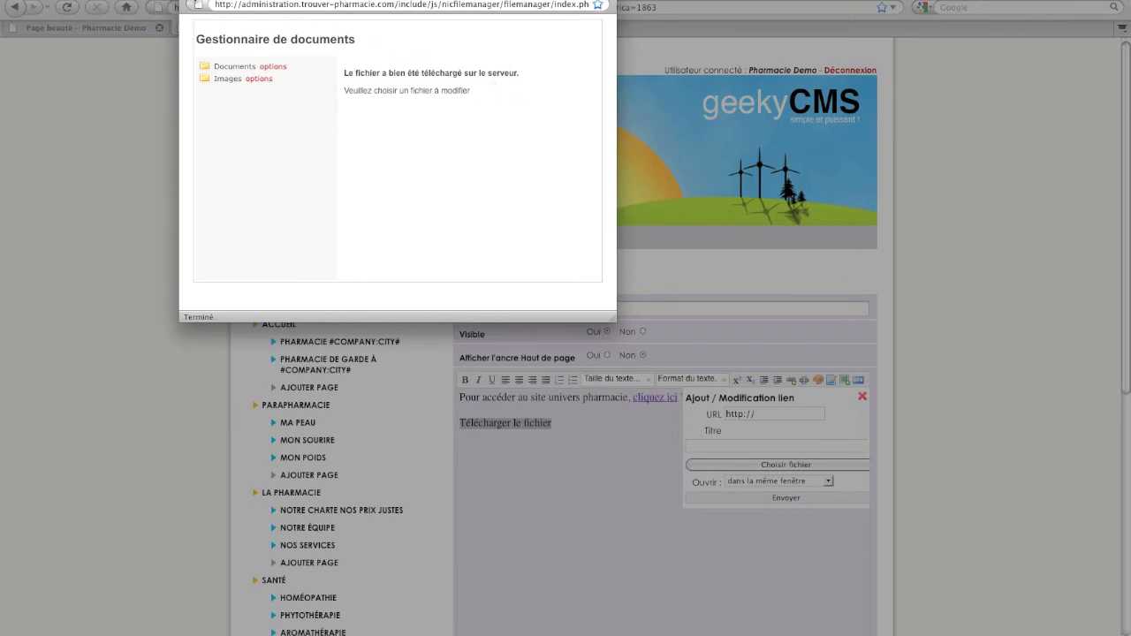
{"action": "left_click", "coordinate": [188, 1]}
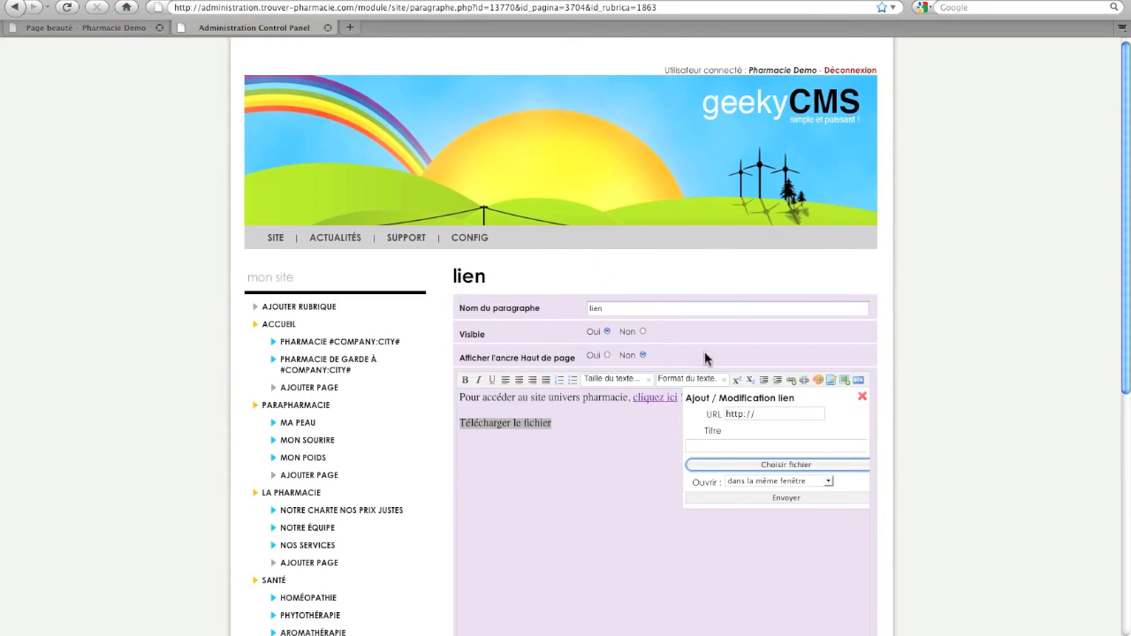
Link "Télécharger le fichier" to _Fichier.pdf in the Images folder, opening "dans une nouvelle fenêtre".
{"action": "left_click", "coordinate": [820, 465]}
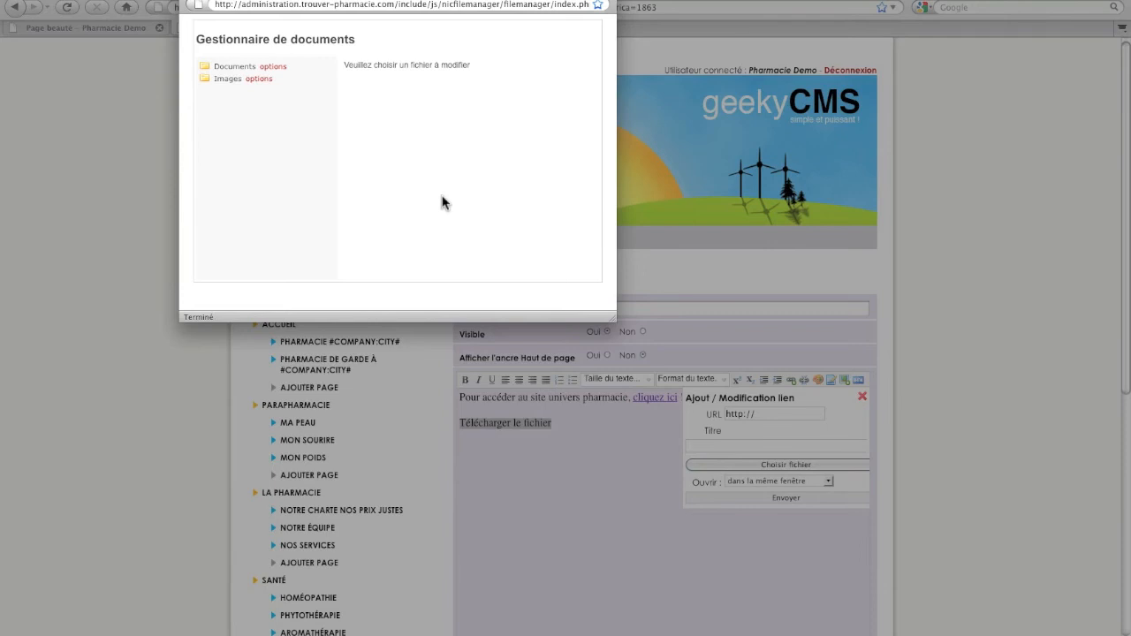
{"action": "left_click", "coordinate": [229, 79]}
{"action": "left_click", "coordinate": [244, 105]}
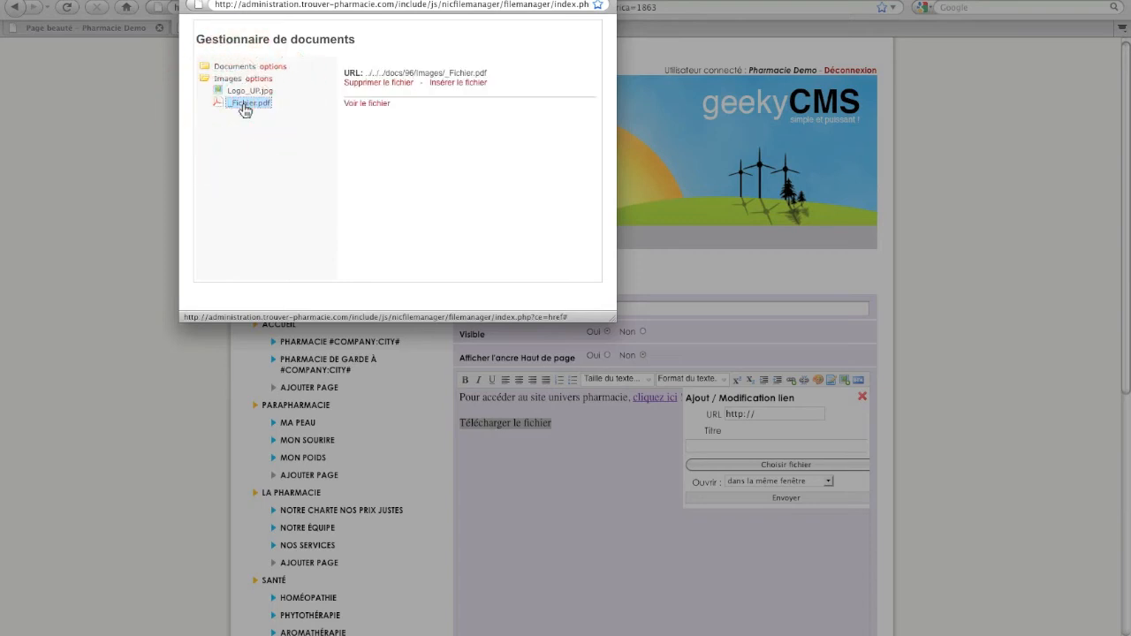
{"action": "left_click", "coordinate": [473, 84]}
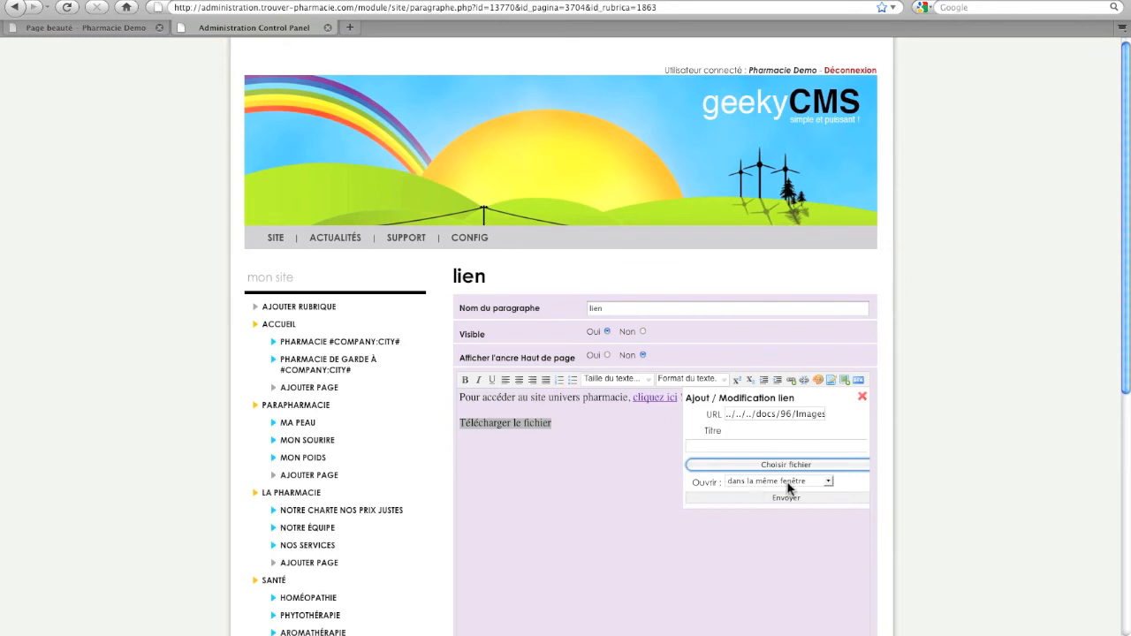
{"action": "left_click", "coordinate": [828, 481]}
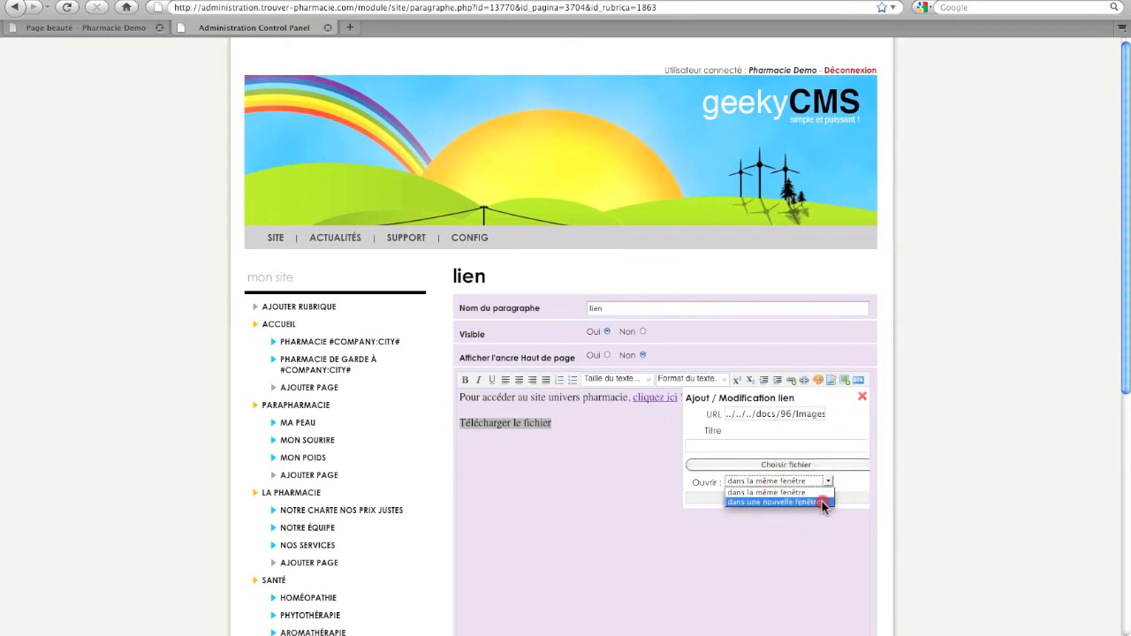
{"action": "left_click", "coordinate": [823, 502]}
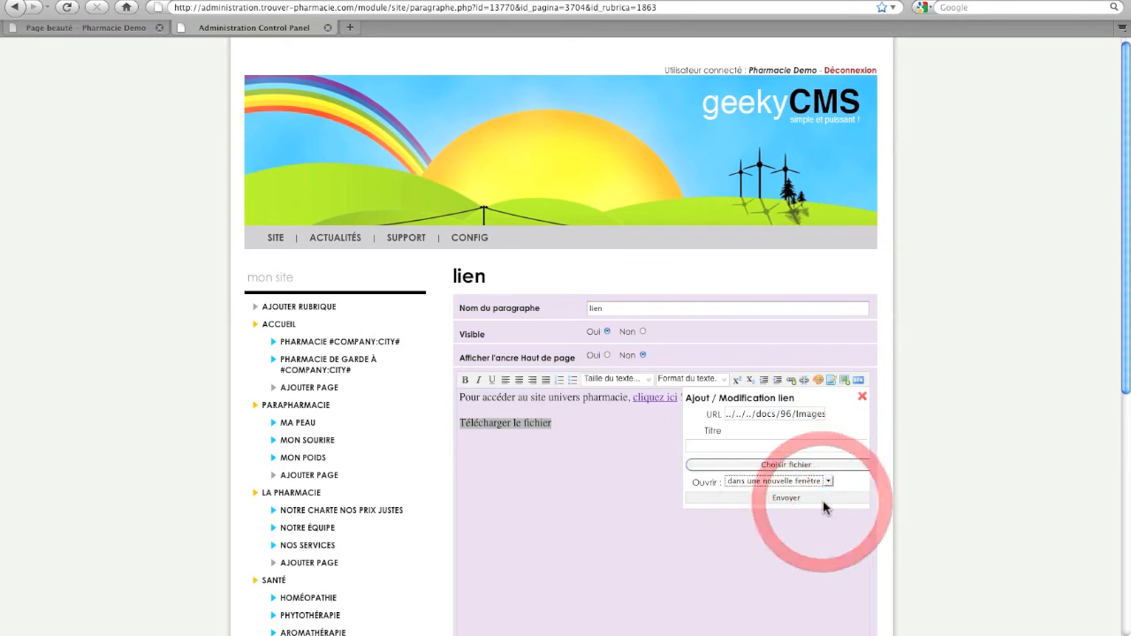
{"action": "left_click", "coordinate": [754, 500]}
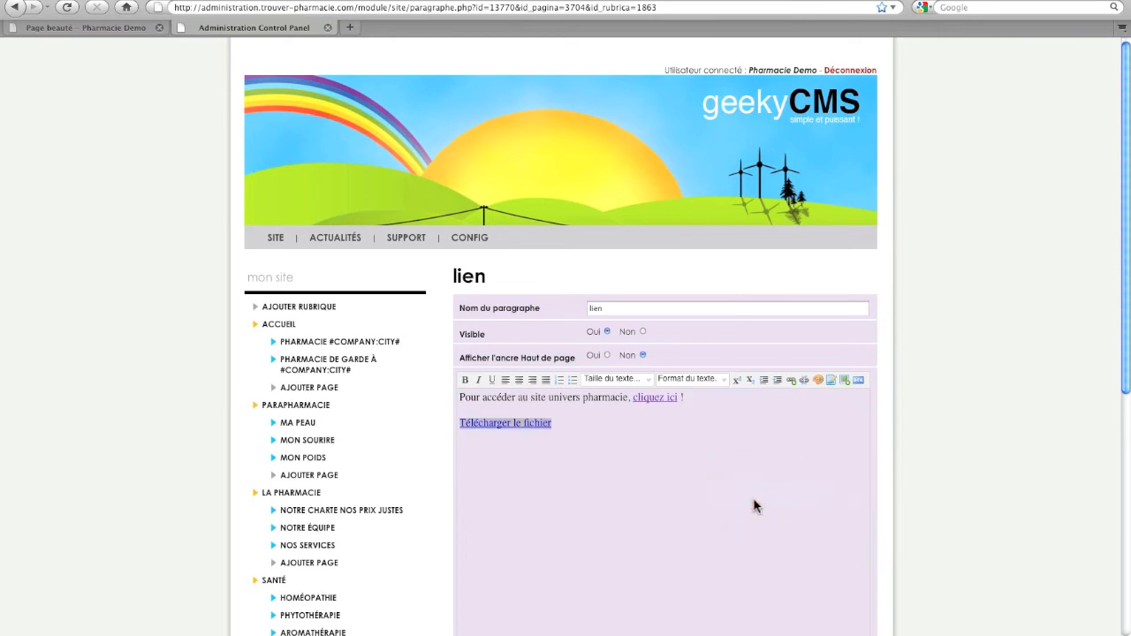
Save the "lien" paragraph with its new "Télécharger le fichier" link.
{"action": "left_click", "coordinate": [707, 500]}
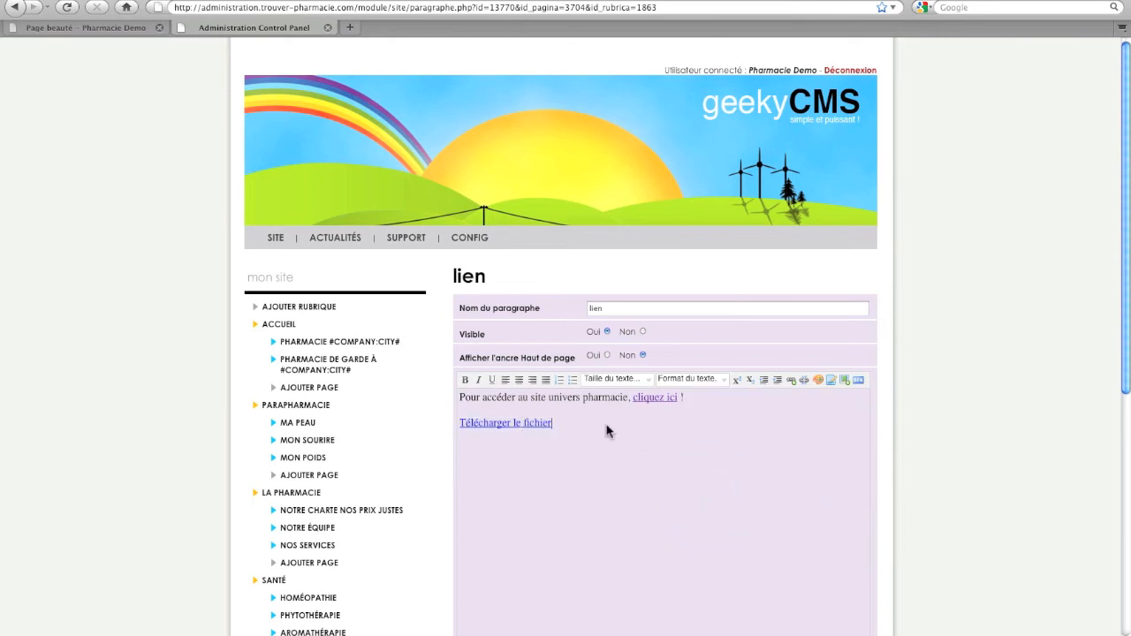
{"action": "scroll", "coordinate": [606, 438], "scroll_direction": "down", "scroll_amount": 5}
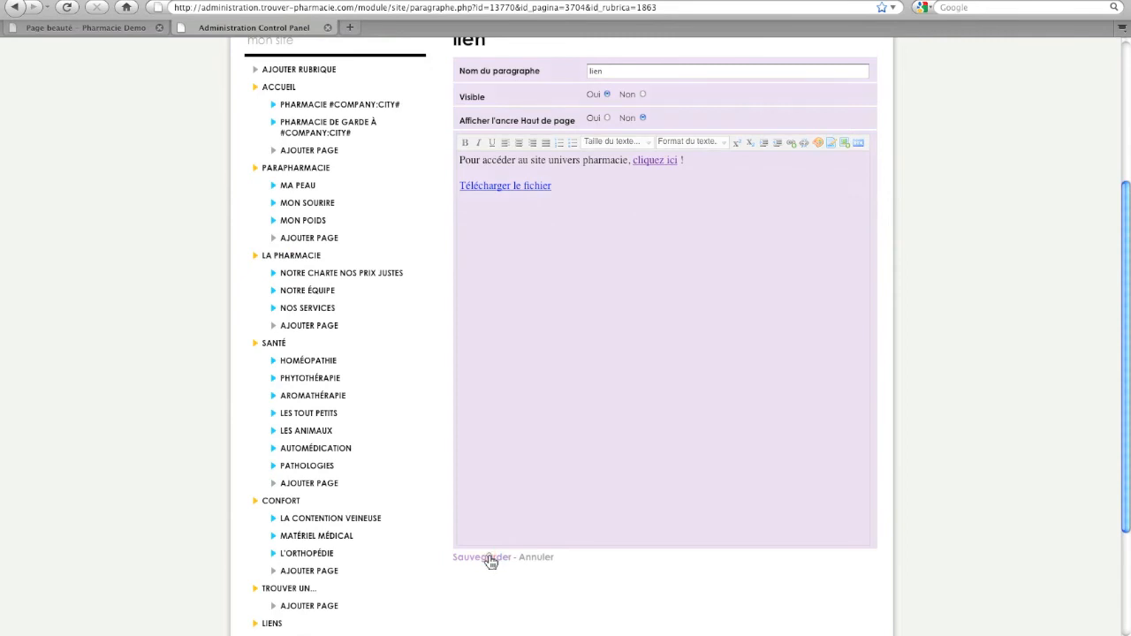
{"action": "left_click", "coordinate": [490, 557]}
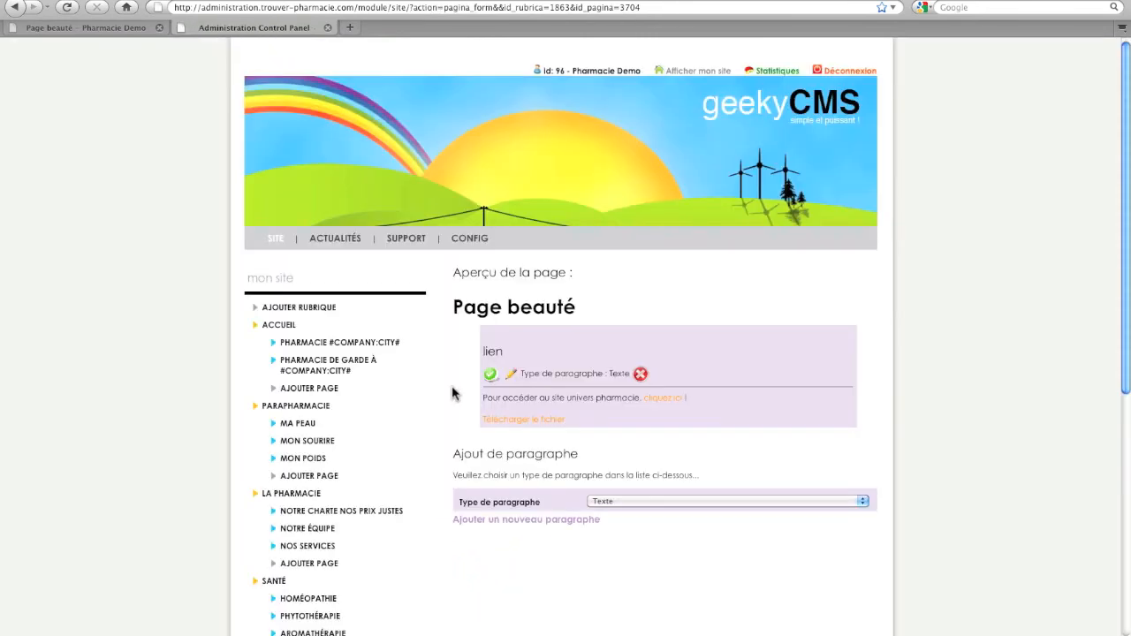
Reload the public site's Page beauté and test the "Télécharger le fichier" link, opening _Fichier.pdf with Preview.
{"action": "left_click", "coordinate": [124, 27]}
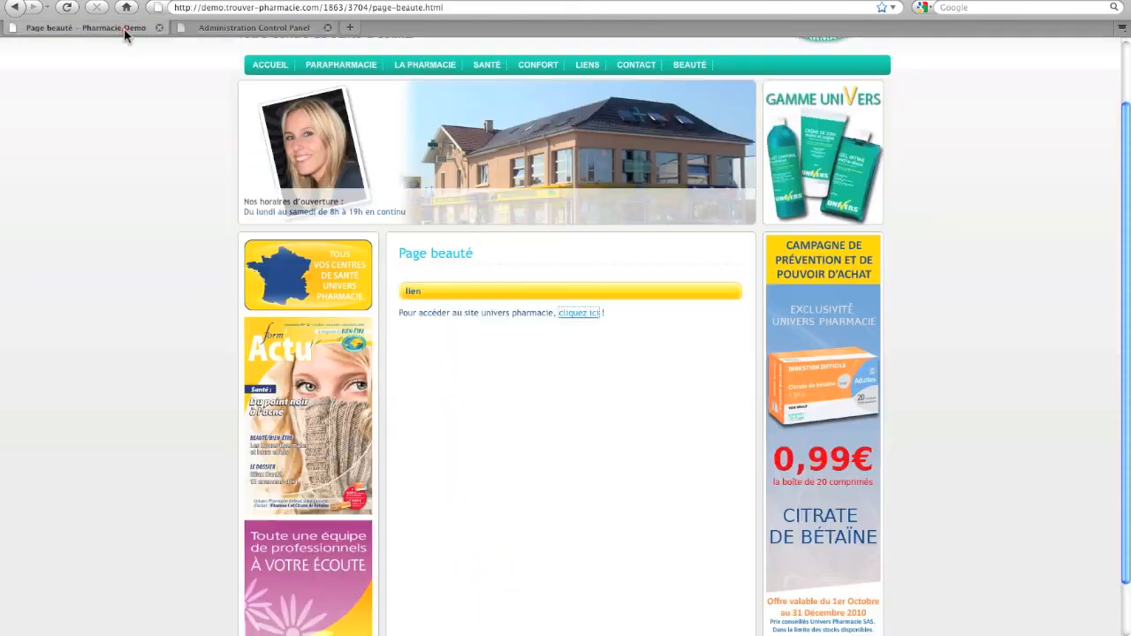
{"action": "left_click", "coordinate": [66, 8]}
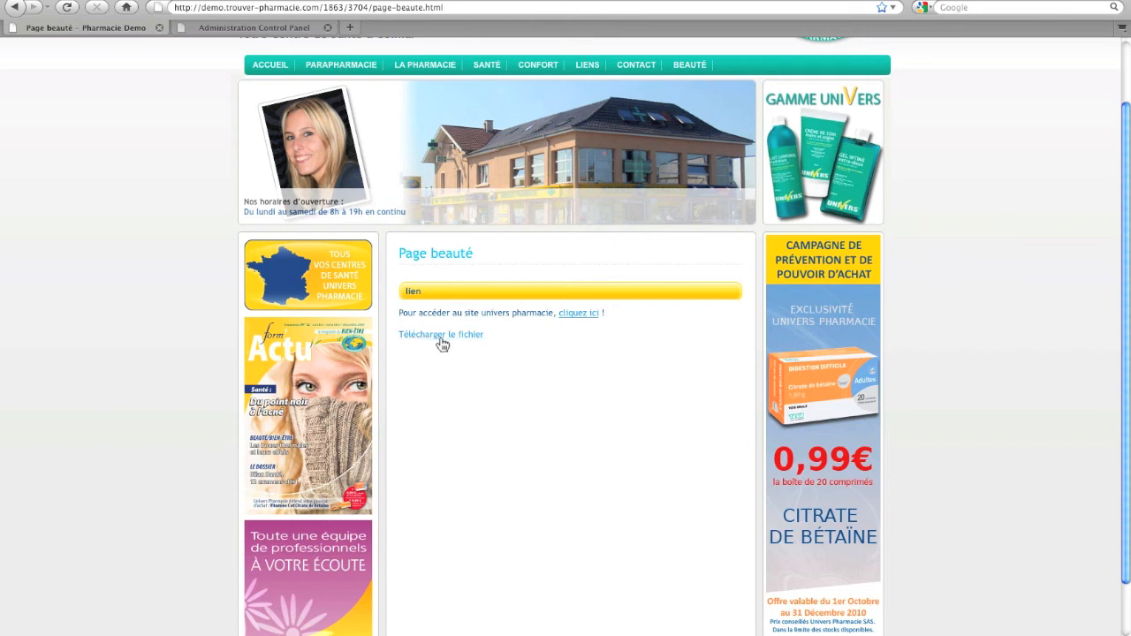
{"action": "left_click", "coordinate": [437, 343]}
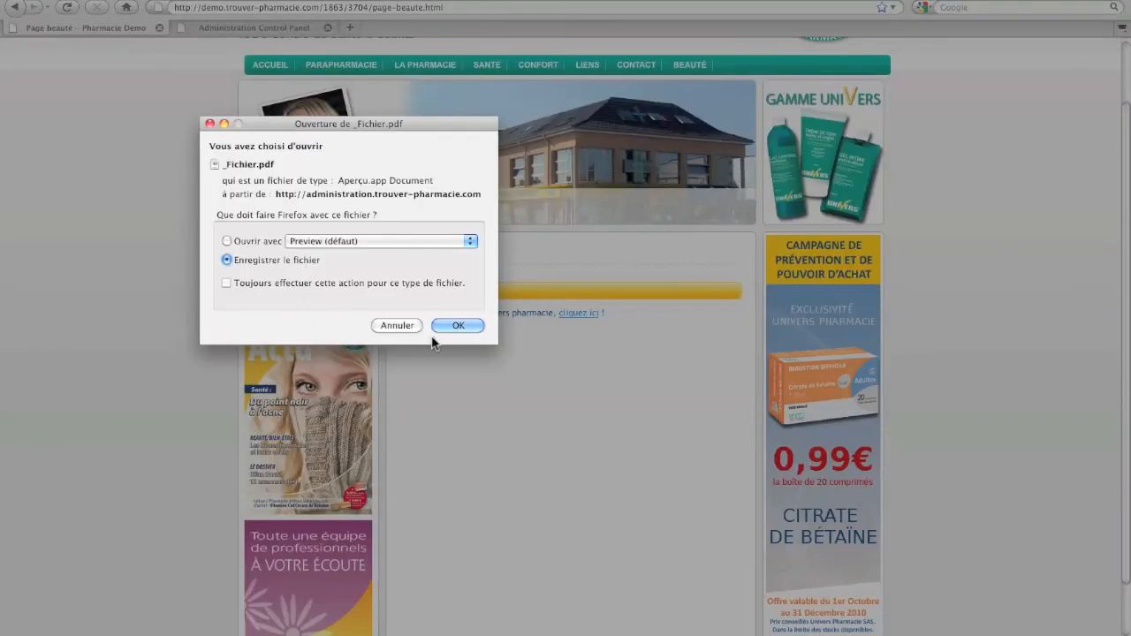
{"action": "left_click_drag", "start_coordinate": [403, 124], "coordinate": [603, 166]}
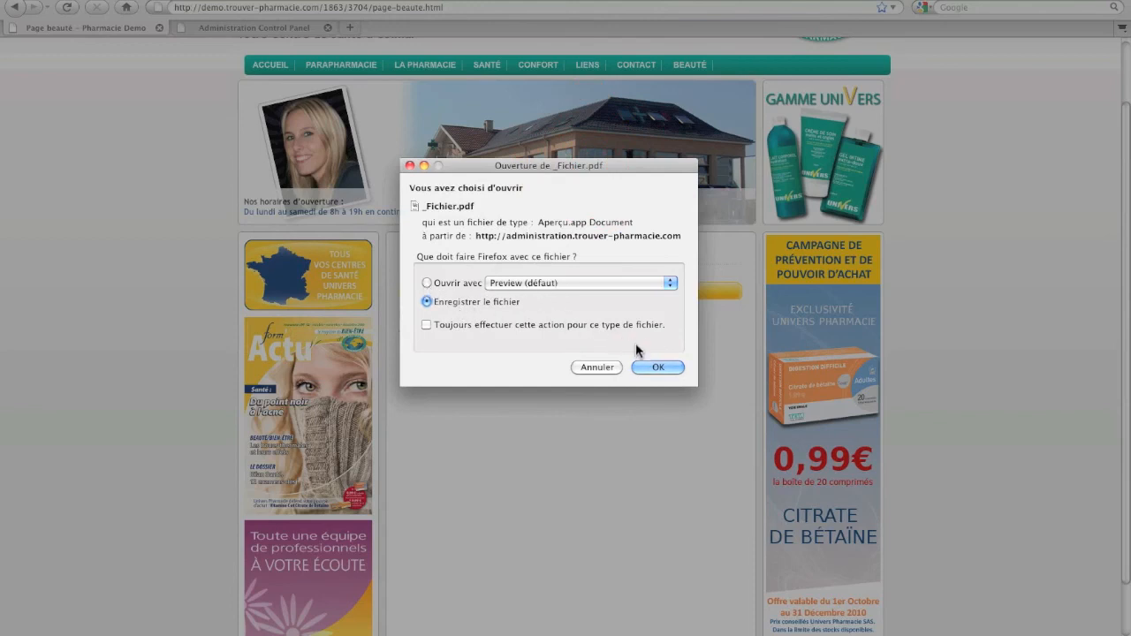
{"action": "left_click", "coordinate": [429, 284]}
{"action": "left_click", "coordinate": [659, 367]}
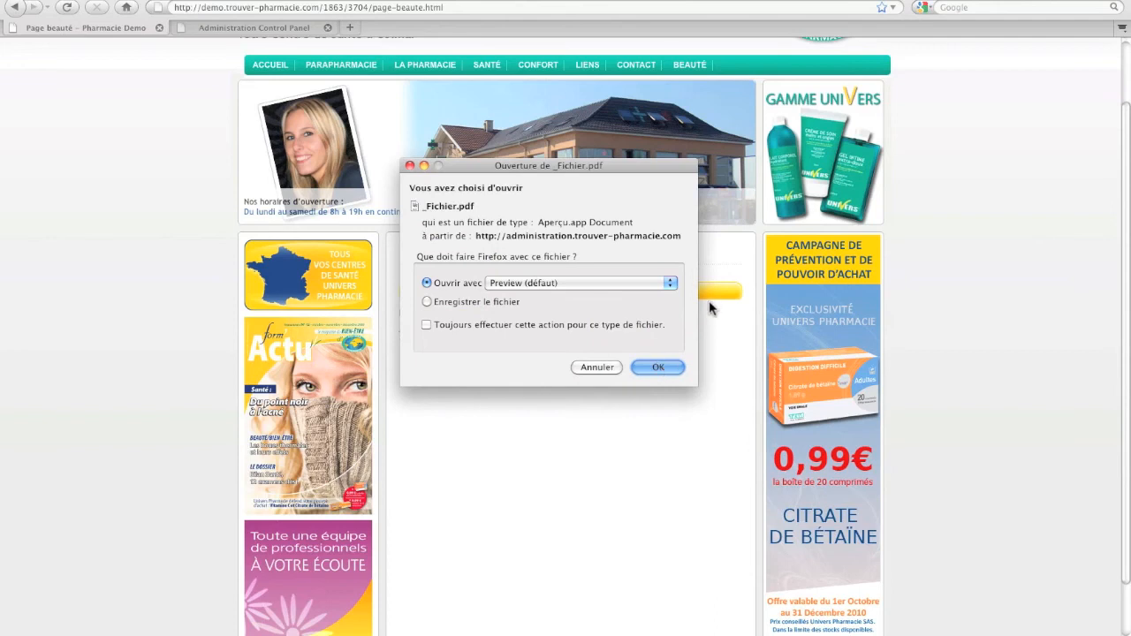
{"action": "left_click", "coordinate": [679, 360]}
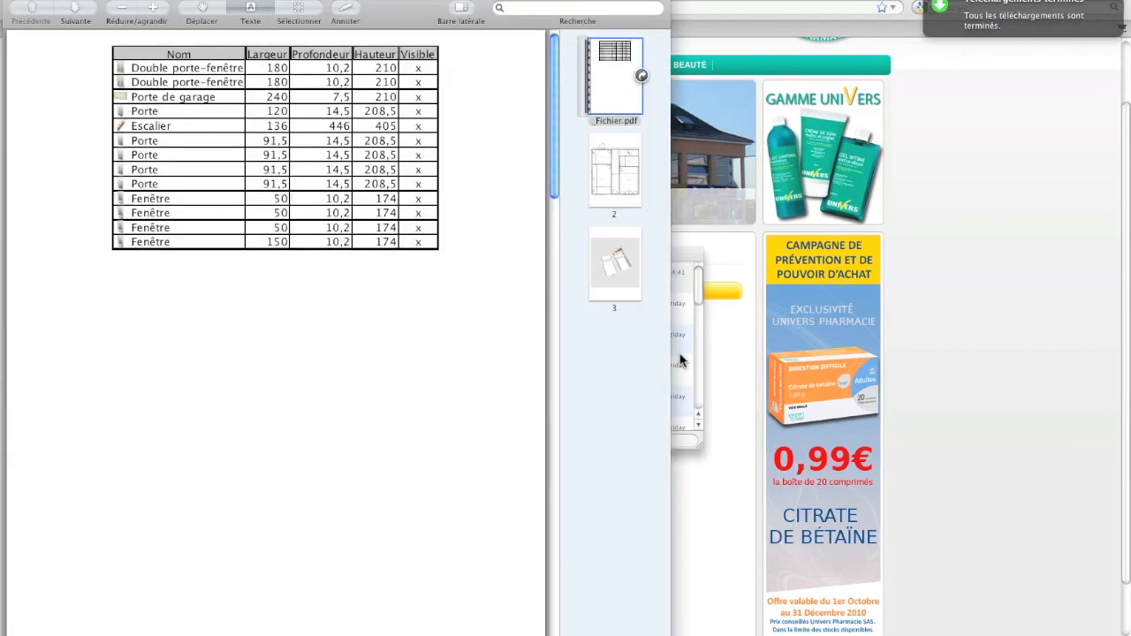
Look through the pages of _Fichier.pdf in Preview and return to the public Page beauté in the browser.
{"action": "left_click_drag", "start_coordinate": [447, 5], "coordinate": [554, 5]}
{"action": "left_click", "coordinate": [722, 172]}
{"action": "left_click", "coordinate": [722, 262]}
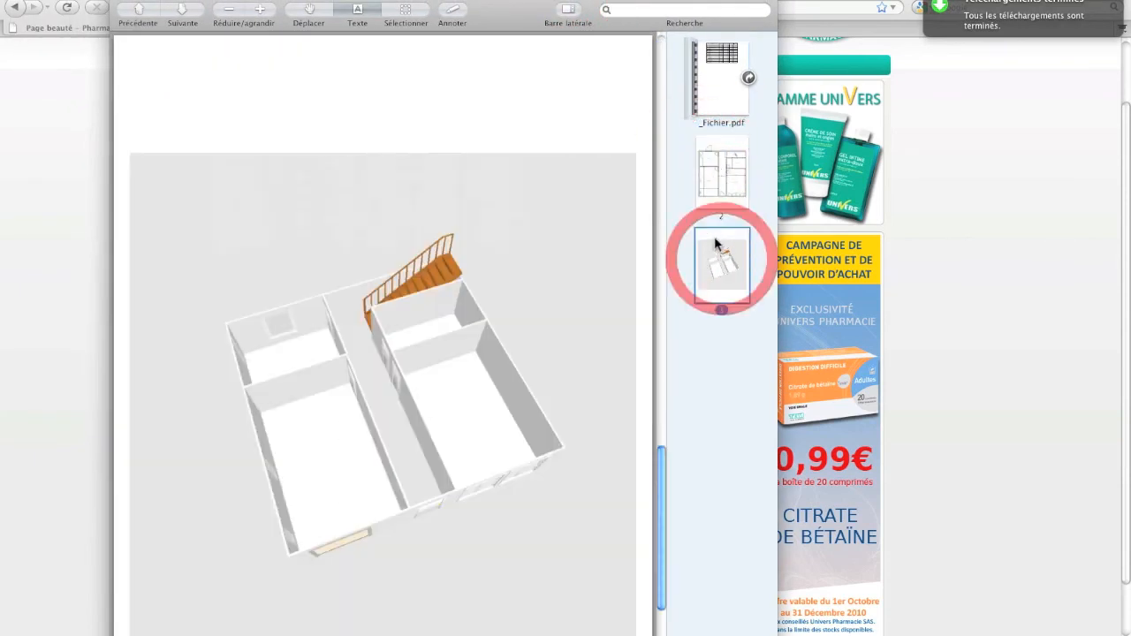
{"action": "left_click", "coordinate": [715, 81]}
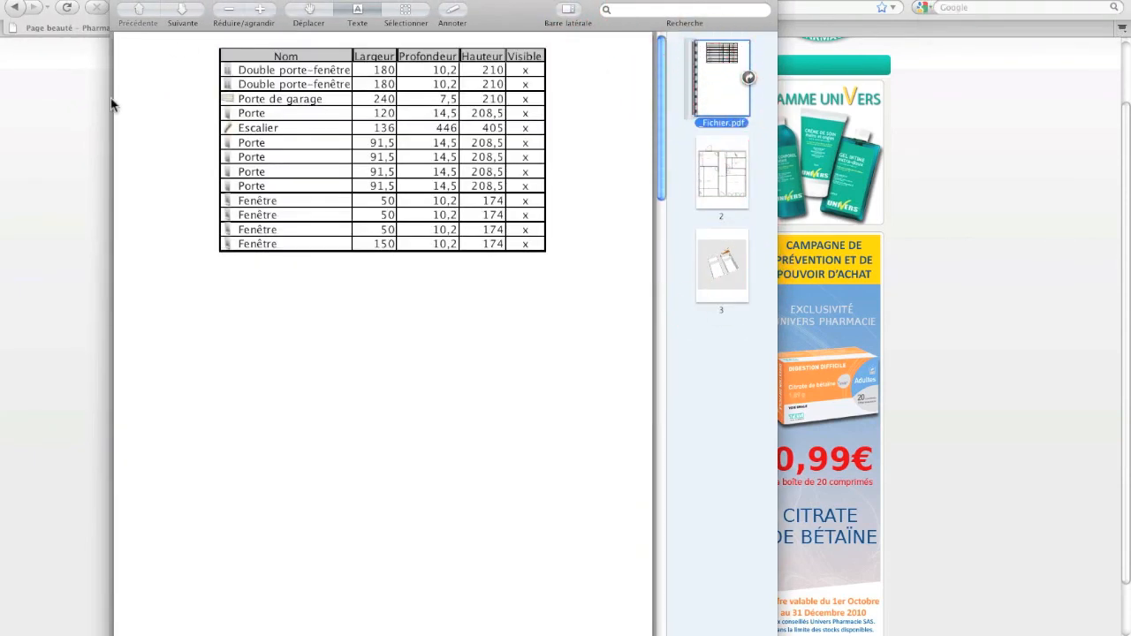
{"action": "left_click", "coordinate": [87, 108]}
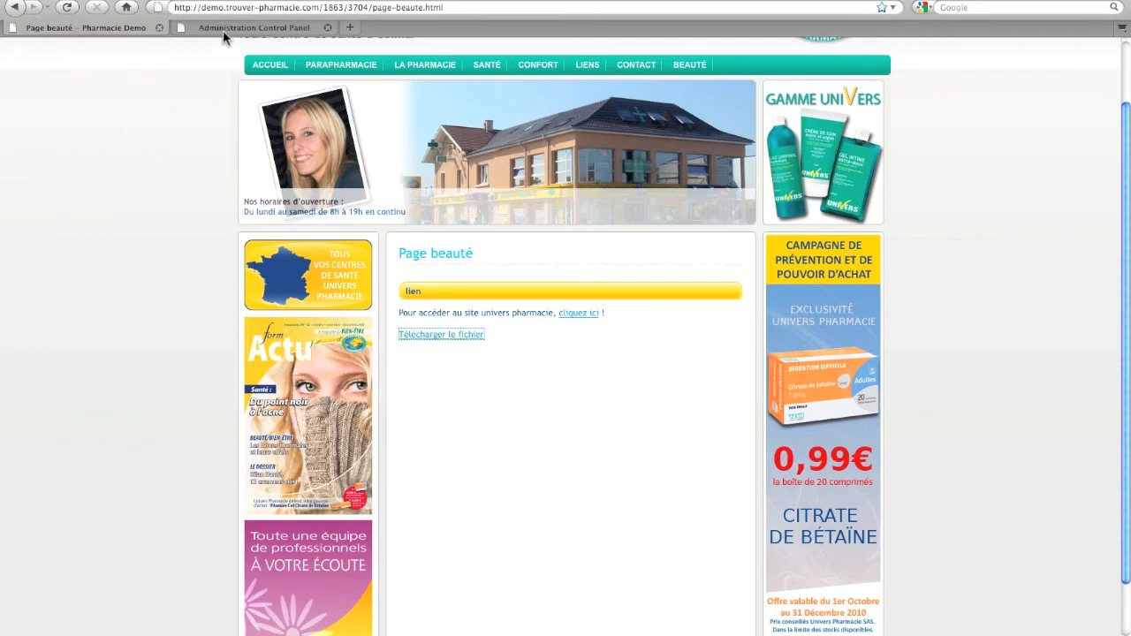